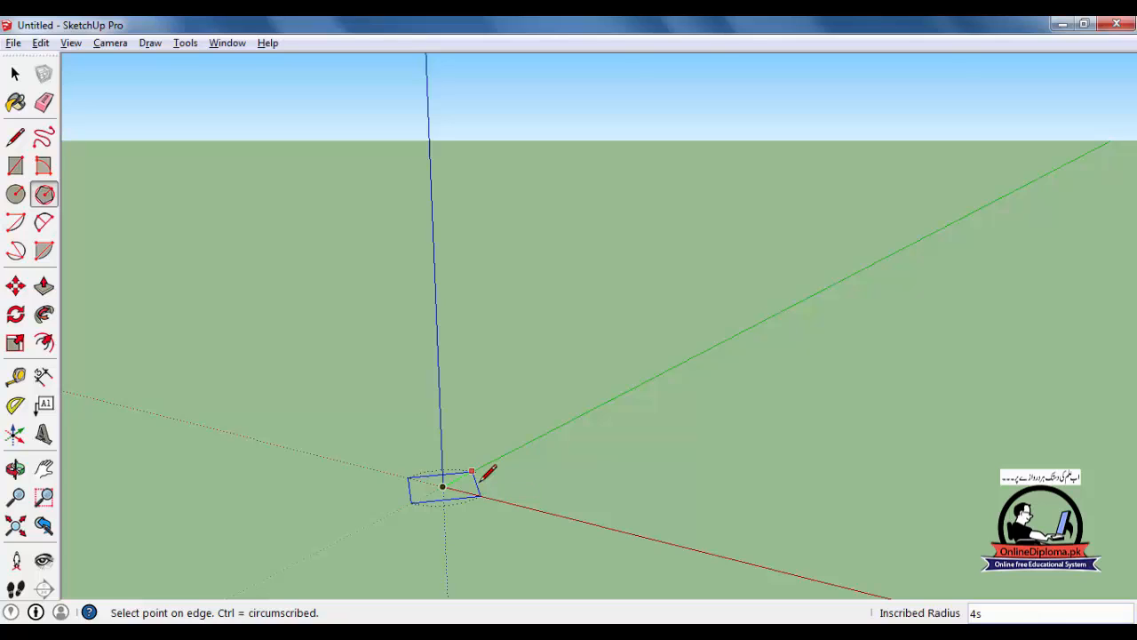
# Finish the four-sided polygon centred on the origin with an inscribed radius of 3'.
pyautogui.write("'")
pyautogui.press('Return')
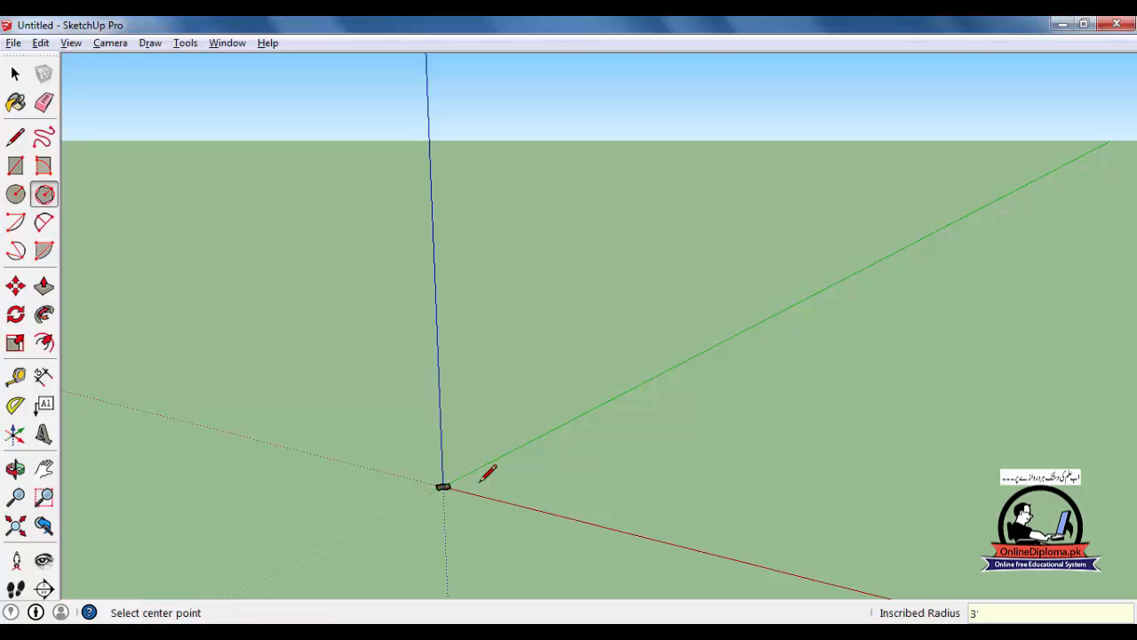
pyautogui.moveTo(464, 472); pyautogui.dragTo(468, 516, button='middle')
pyautogui.scroll(3, 446, 474)
pyautogui.click(14, 74)
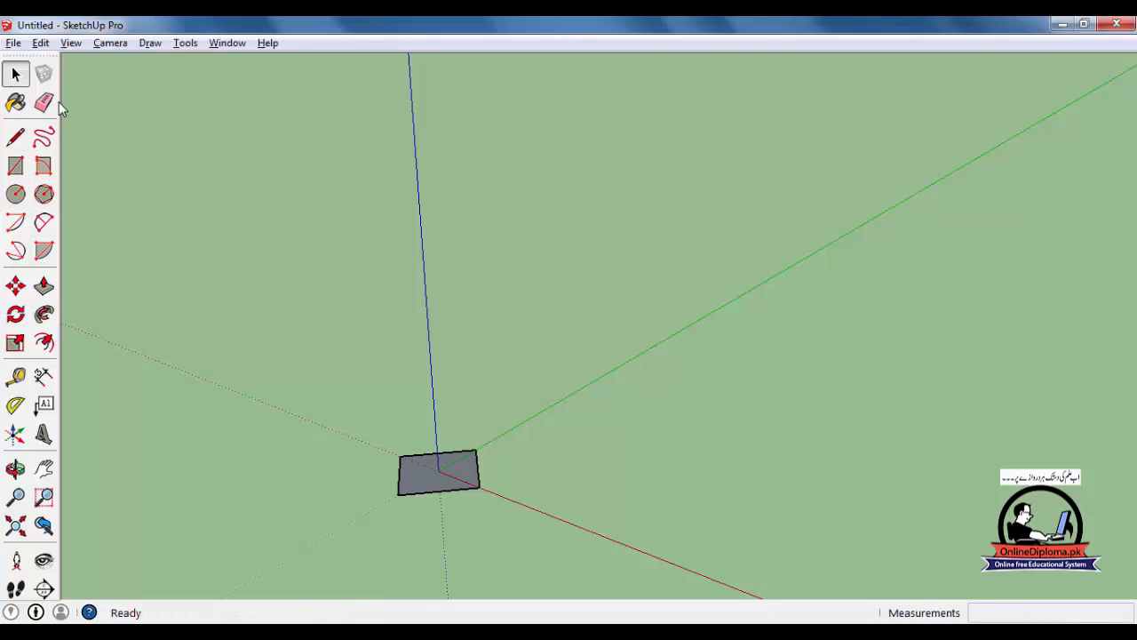
# Push/Pull the square face up 2' and pull its top face a further 8'.
pyautogui.press('p')
pyautogui.click(415, 472)
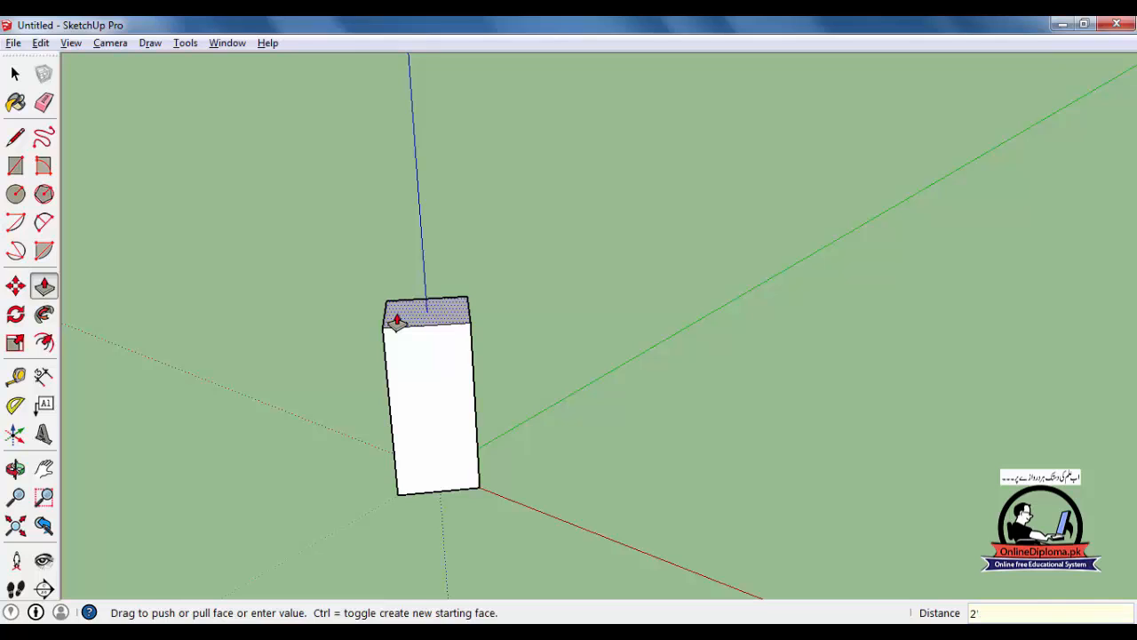
pyautogui.write("2'")
pyautogui.press('Return')
pyautogui.click(414, 449)
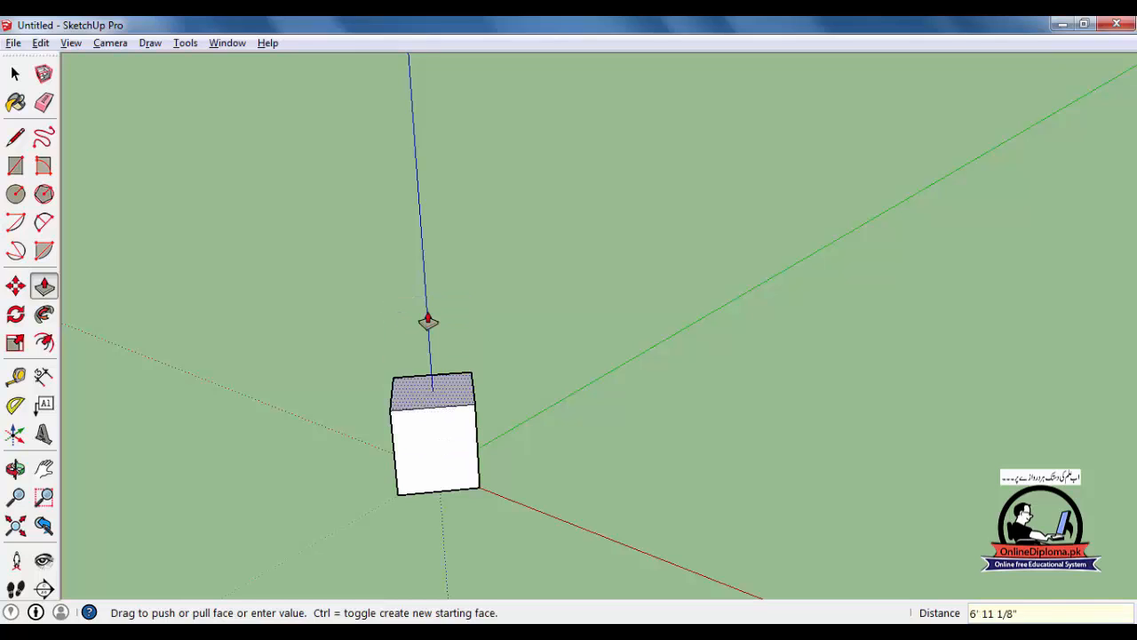
pyautogui.write("8'")
pyautogui.press('Return')
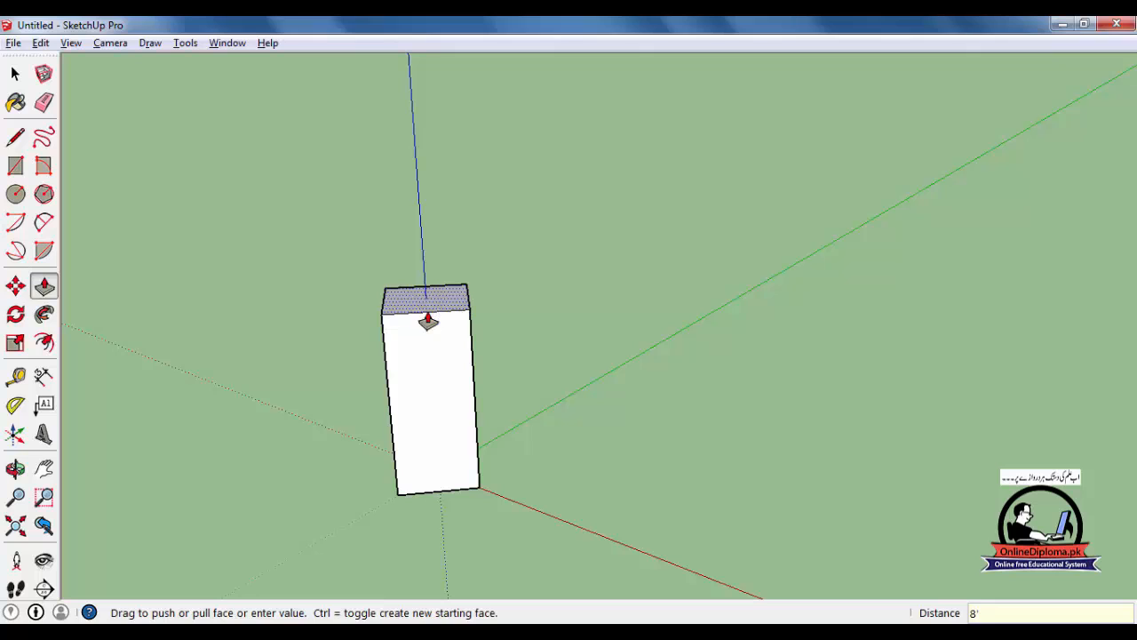
# Push/Pull the top face of the box a further 10' upward to form a tall column.
pyautogui.click(412, 302)
pyautogui.write('10')
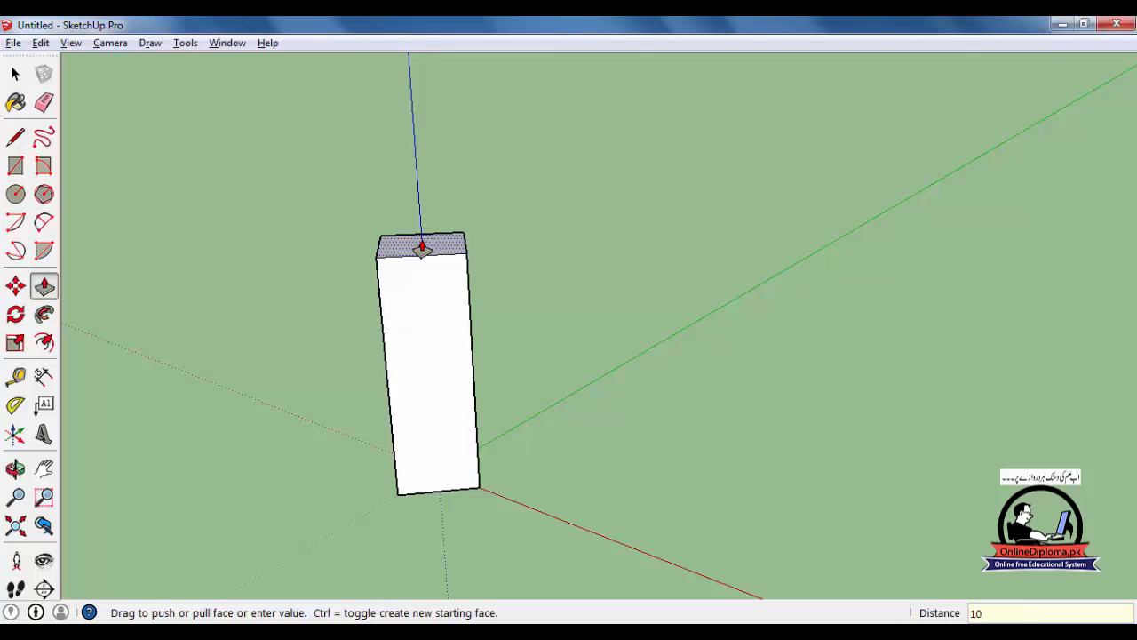
pyautogui.write("'")
pyautogui.press('Return')
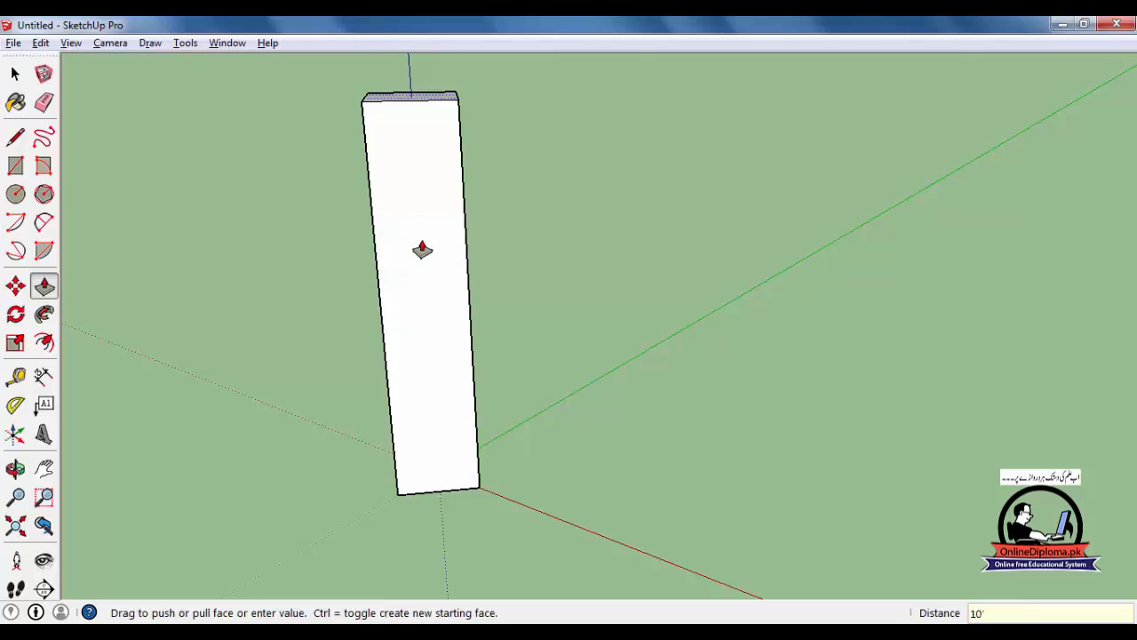
pyautogui.click(16, 74)
# Select all faces and edges of the column and bring up its Scale grips.
pyautogui.scroll(-2, 433, 237)
pyautogui.moveTo(431, 232); pyautogui.dragTo(330, 465, button='middle')
pyautogui.scroll(3, 429, 234)
pyautogui.moveTo(429, 234); pyautogui.dragTo(617, 358, button='middle')
pyautogui.tripleClick(574, 395)
pyautogui.press('s')
pyautogui.scroll(3, 565, 315)
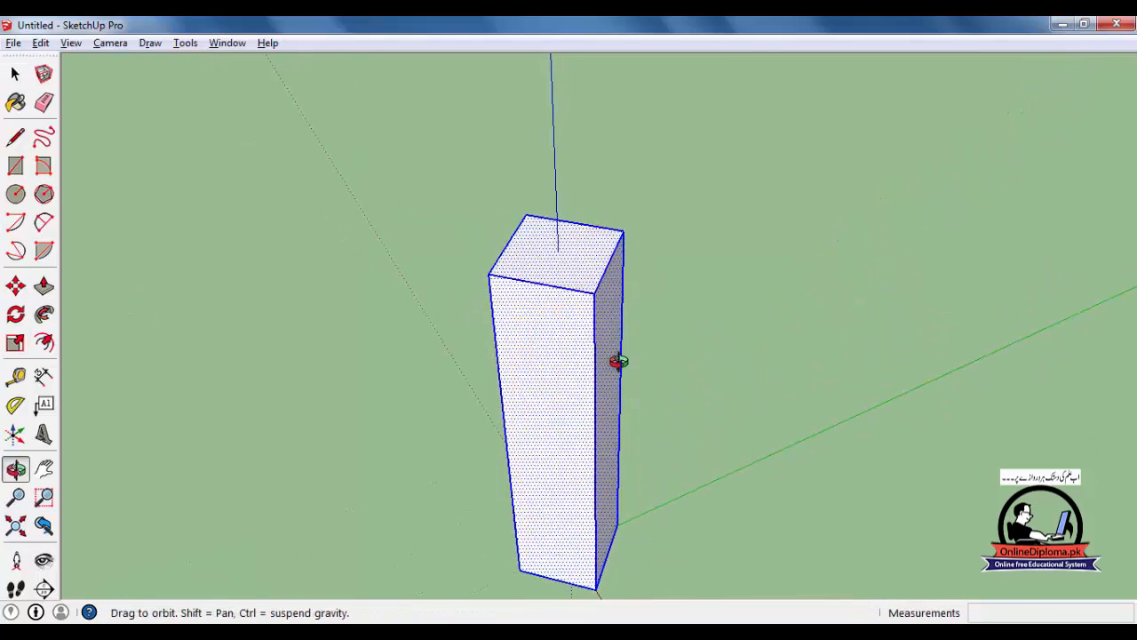
pyautogui.scroll(-4, 673, 394)
pyautogui.moveTo(690, 406); pyautogui.dragTo(449, 434, button='middle')
pyautogui.scroll(5, 637, 355)
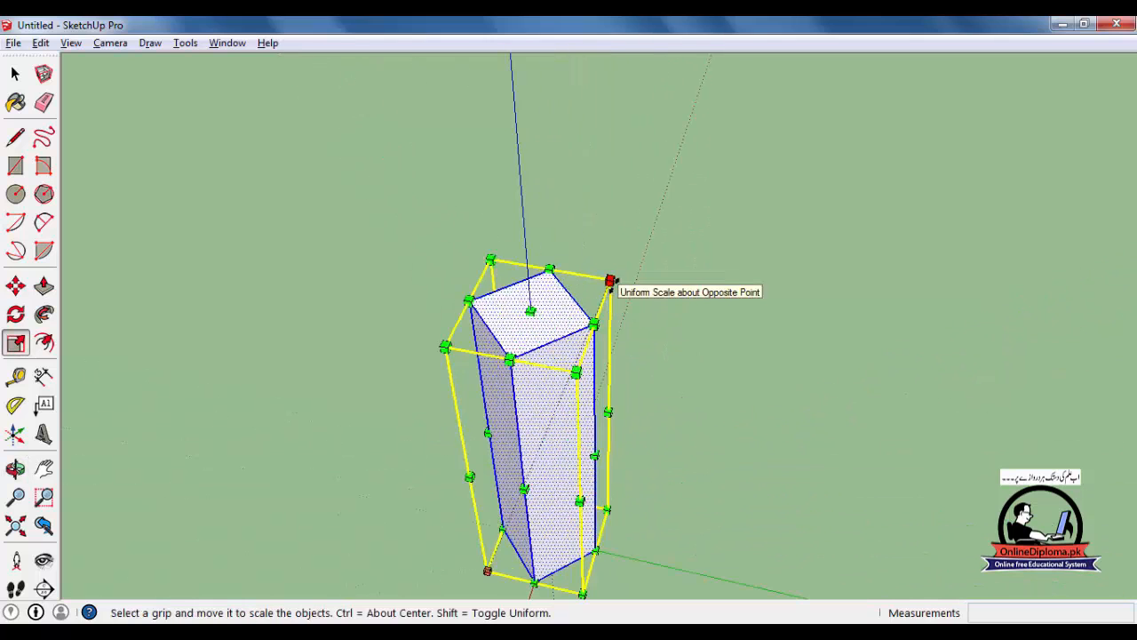
pyautogui.scroll(-2, 665, 444)
pyautogui.moveTo(666, 444); pyautogui.dragTo(587, 433, button='middle')
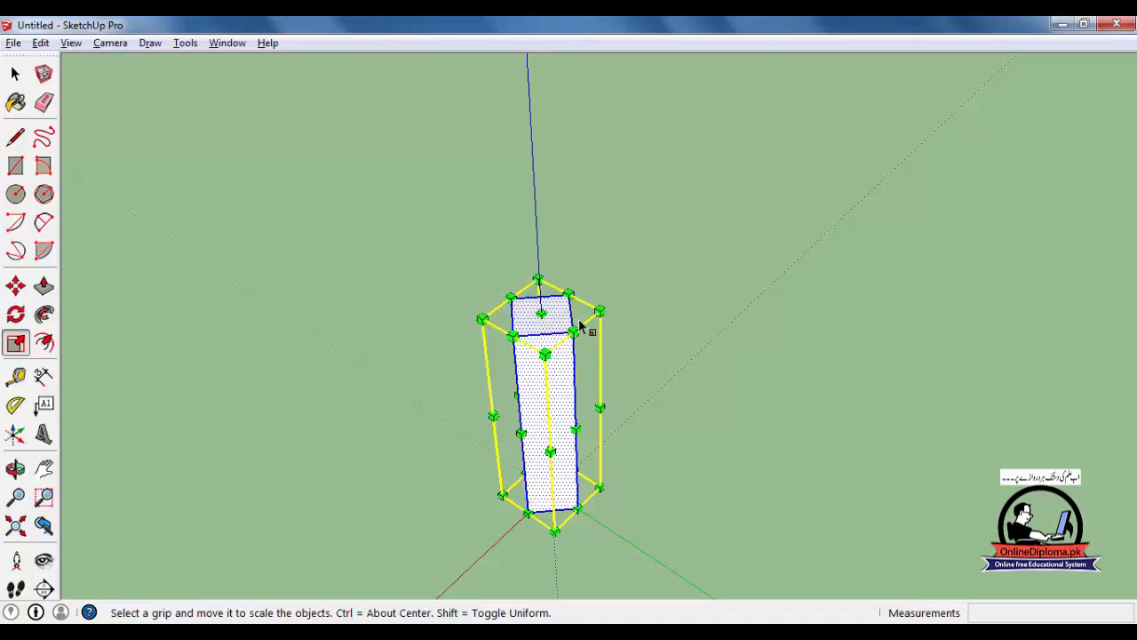
# Try scaling the column uniformly smaller and larger from an upper corner grip, and undo the scalings.
pyautogui.moveTo(601, 310); pyautogui.dragTo(619, 352)
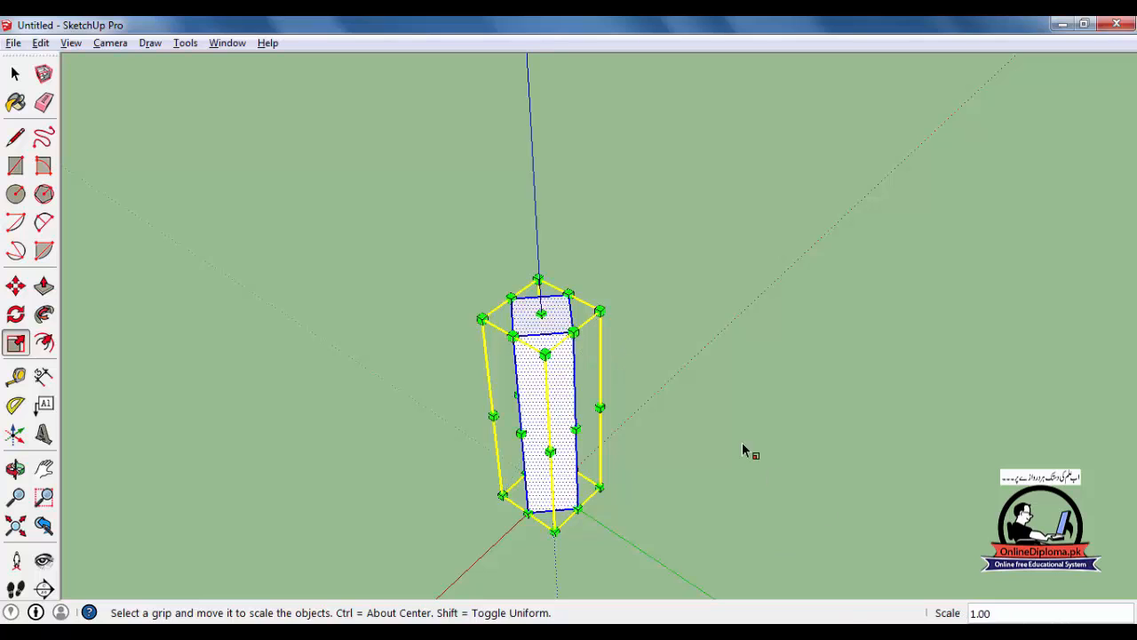
pyautogui.moveTo(602, 307); pyautogui.dragTo(545, 410)
pyautogui.moveTo(550, 552); pyautogui.dragTo(547, 459, button='middle')
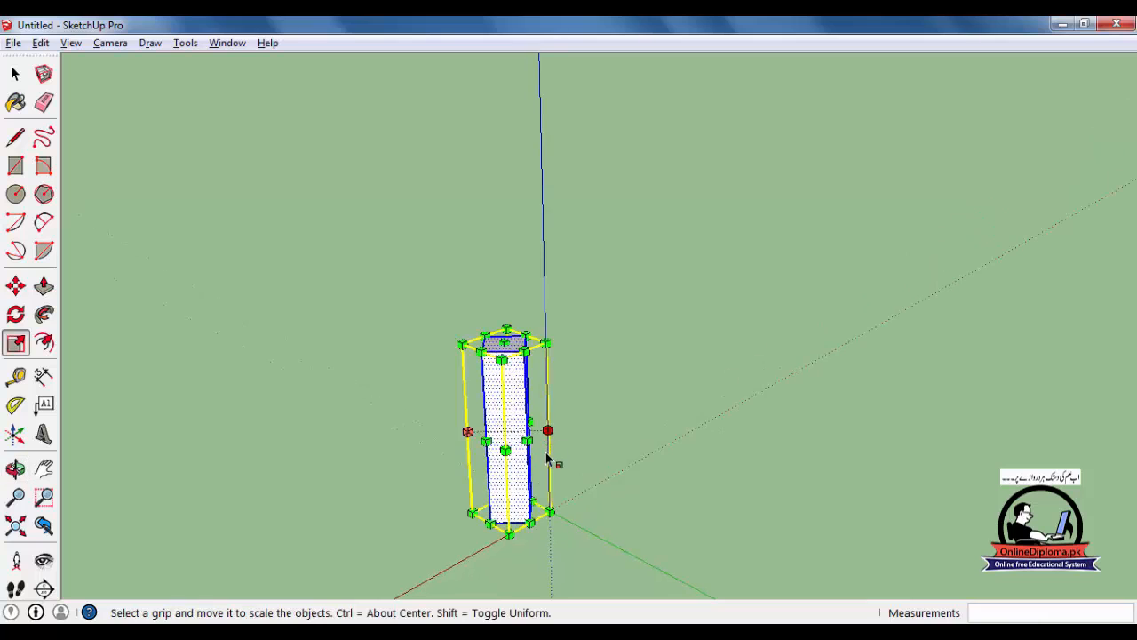
pyautogui.moveTo(546, 343); pyautogui.dragTo(648, 229)
pyautogui.hotkey('ctrl', 'z')
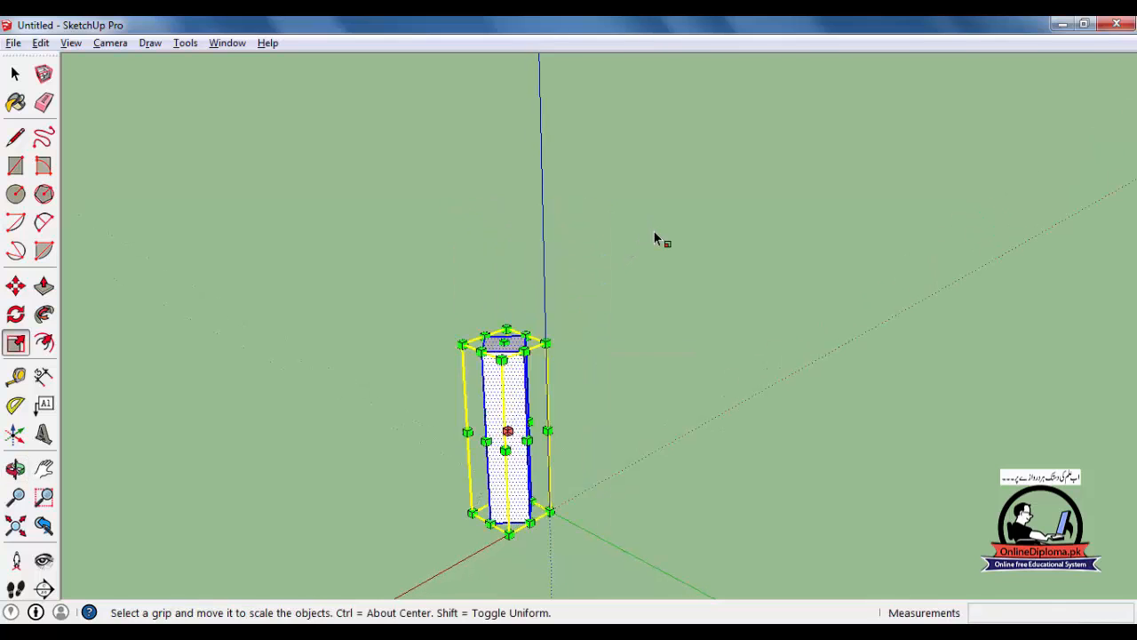
pyautogui.hotkey('ctrl', 'z')
pyautogui.moveTo(660, 382); pyautogui.dragTo(684, 489, button='middle')
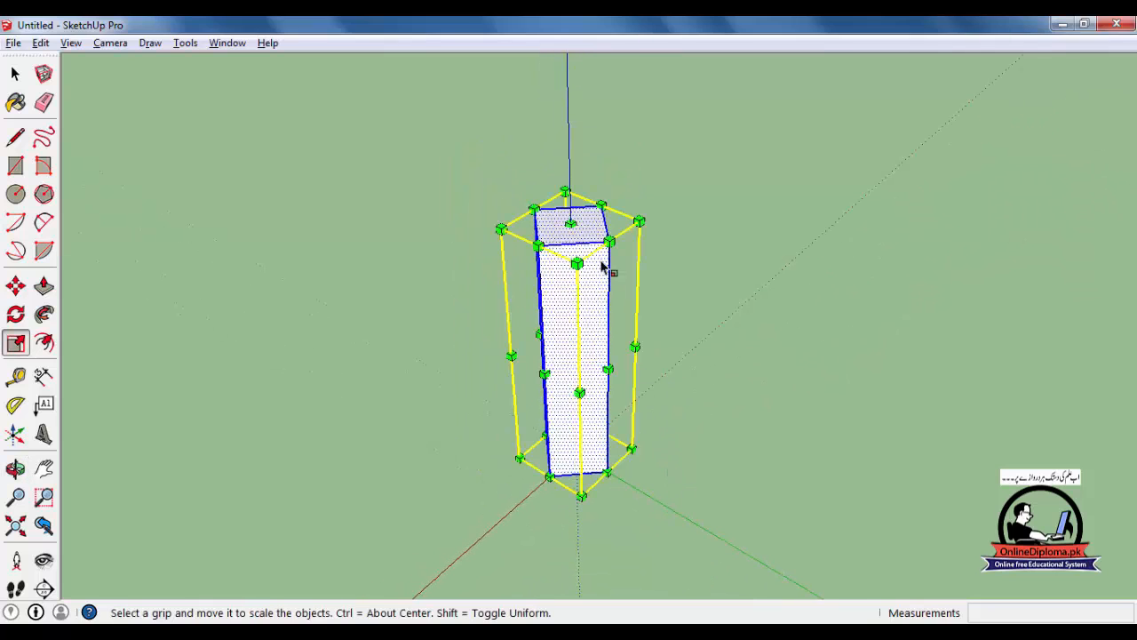
# Try scaling the column along the green and blue axes from a top edge grip and reset the factors to 1,1.
pyautogui.moveTo(538, 215)
pyautogui.mouseDown()
pyautogui.moveTo(567, 232)
pyautogui.moveTo(554, 223)
pyautogui.mouseUp()
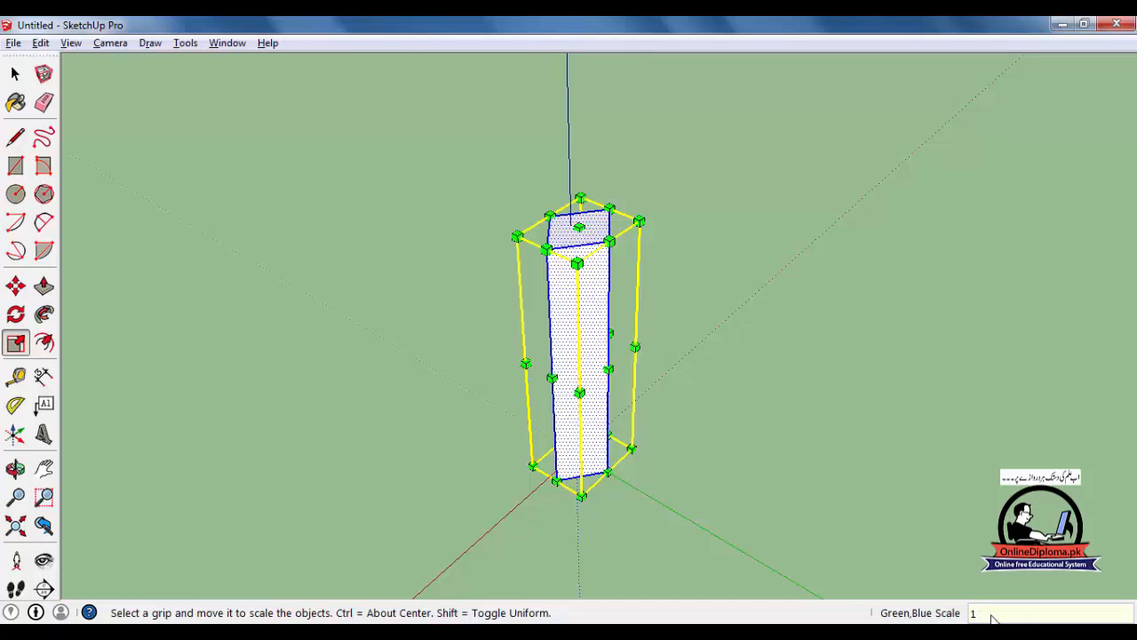
pyautogui.write('1')
pyautogui.press('Return')
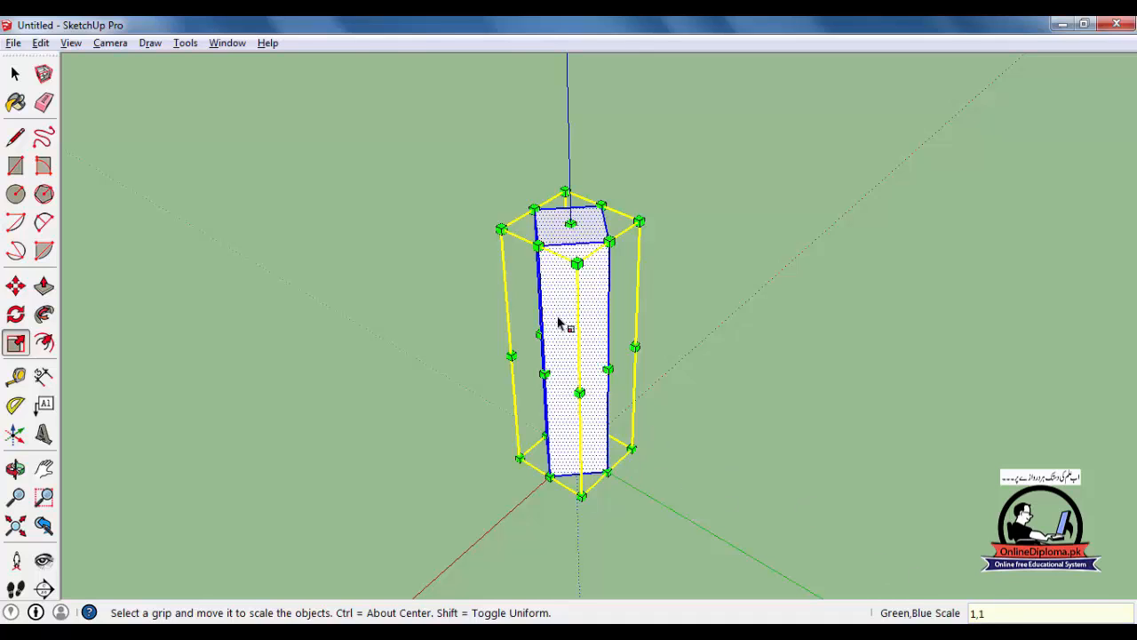
# Scale the column along the green and blue axes by .5,.5 and undo that scaling.
pyautogui.moveTo(533, 209); pyautogui.dragTo(558, 230)
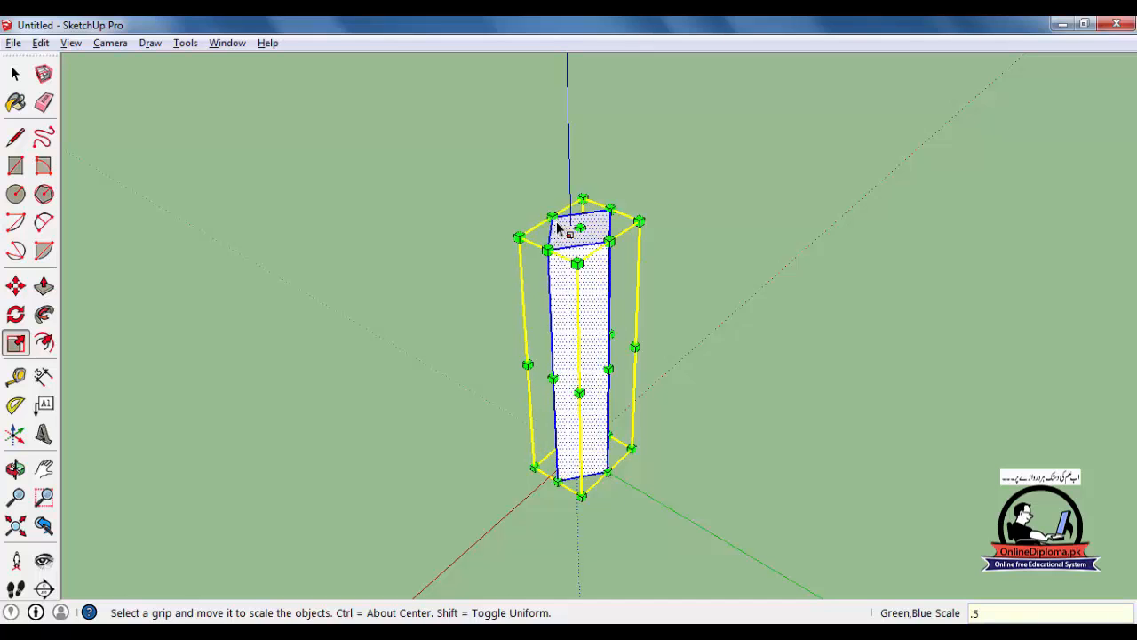
pyautogui.write('.5,.5')
pyautogui.press('Return')
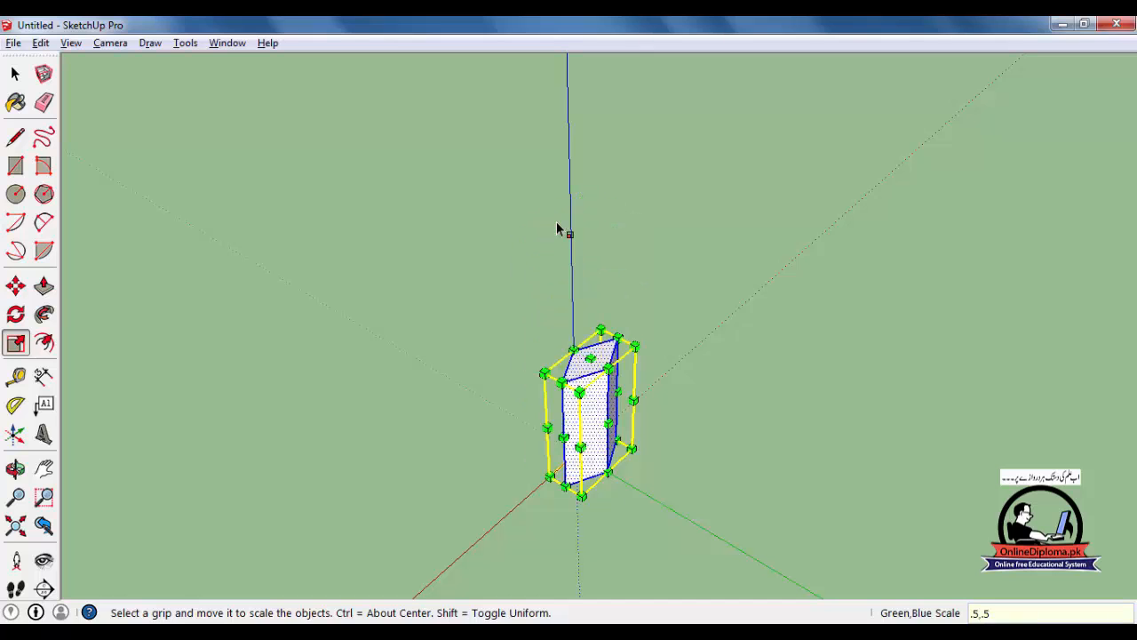
pyautogui.scroll(2, 590, 425)
pyautogui.moveTo(629, 454); pyautogui.dragTo(602, 517, button='middle')
pyautogui.hotkey('ctrl', 'z')
pyautogui.scroll(-2, 672, 501)
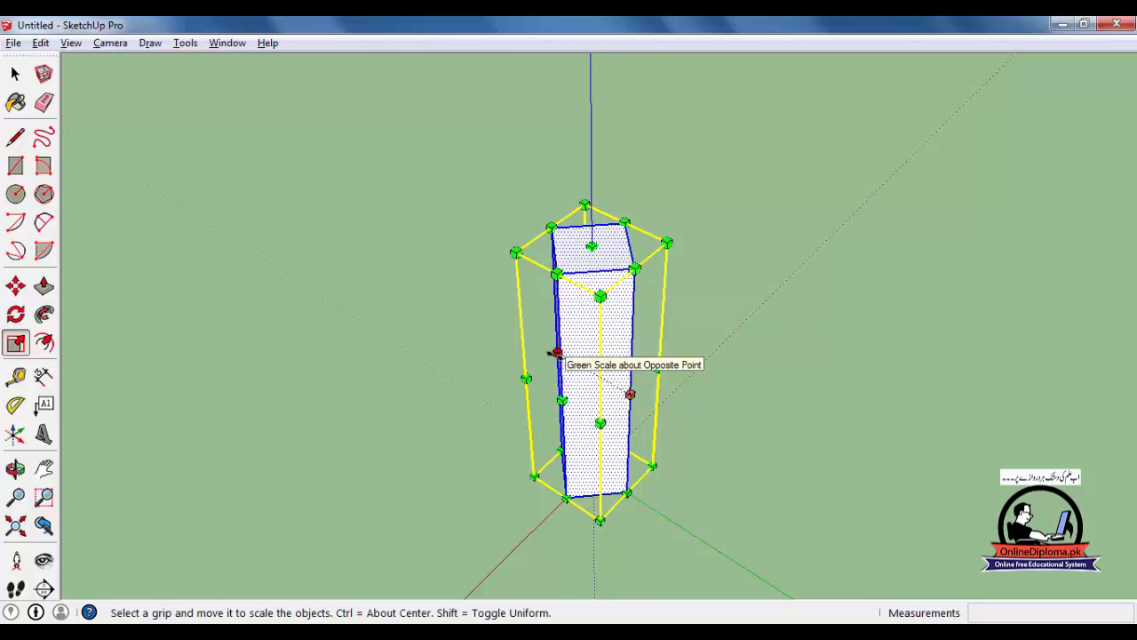
# Try stretching the column along the green axis to about 1.15 and narrowing it from the same side grip, reverting both.
pyautogui.moveTo(554, 353)
pyautogui.mouseDown()
pyautogui.moveTo(574, 368)
pyautogui.moveTo(544, 345)
pyautogui.mouseUp()
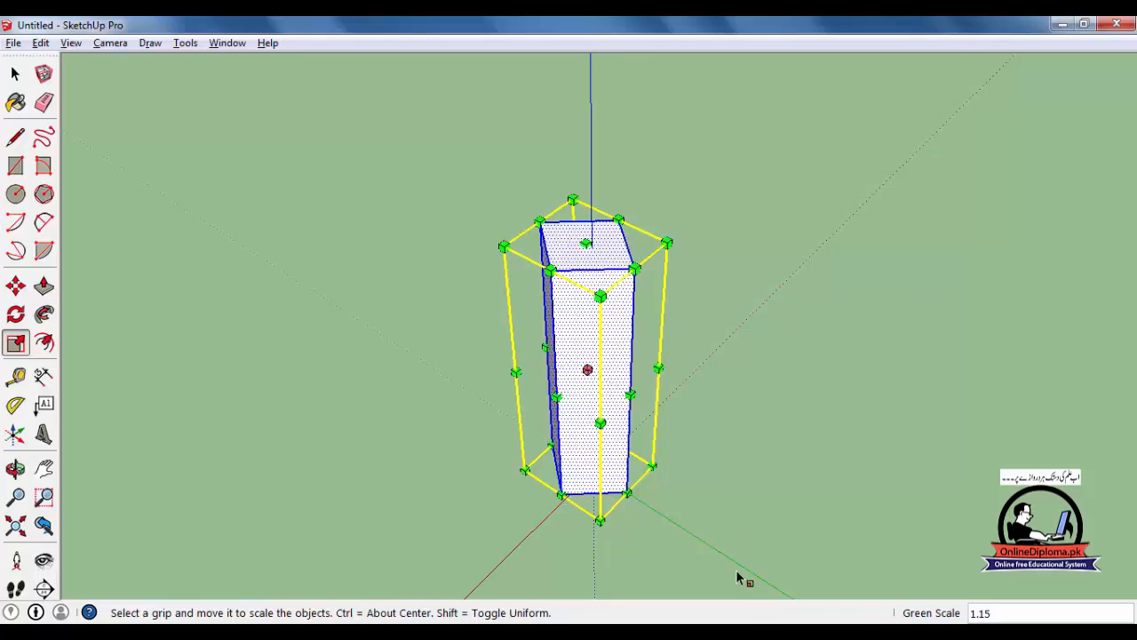
pyautogui.hotkey('ctrl', 'z')
pyautogui.moveTo(550, 354); pyautogui.dragTo(583, 372)
pyautogui.press('Return')
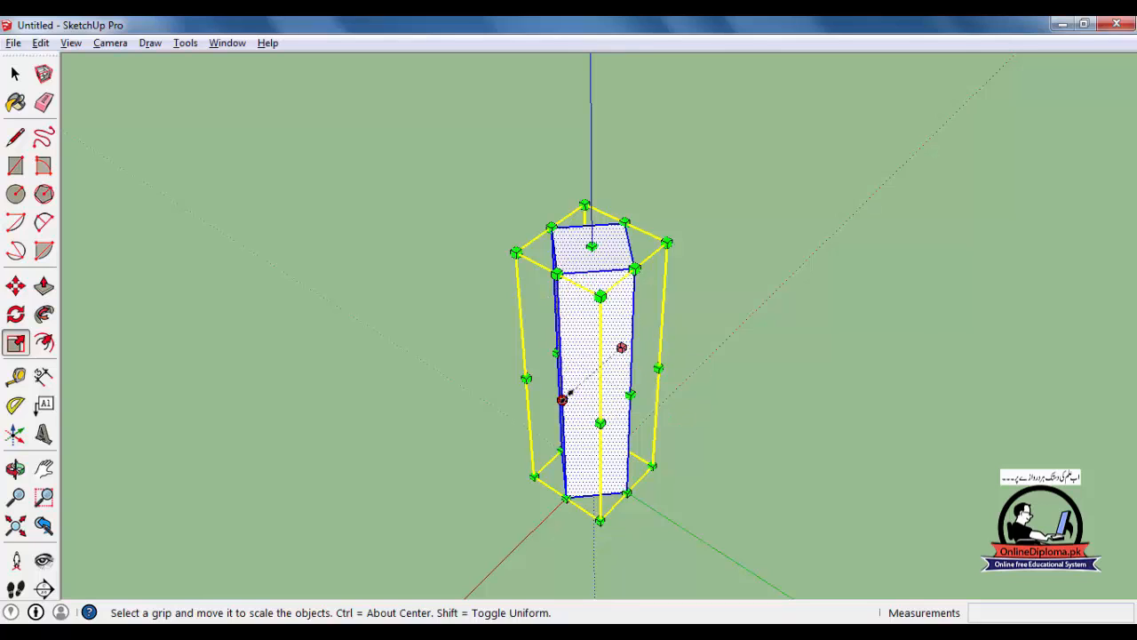
# Try scaling the column along the red axis and from the red-green edge grip, and leave the Scale tool.
pyautogui.click(569, 393)
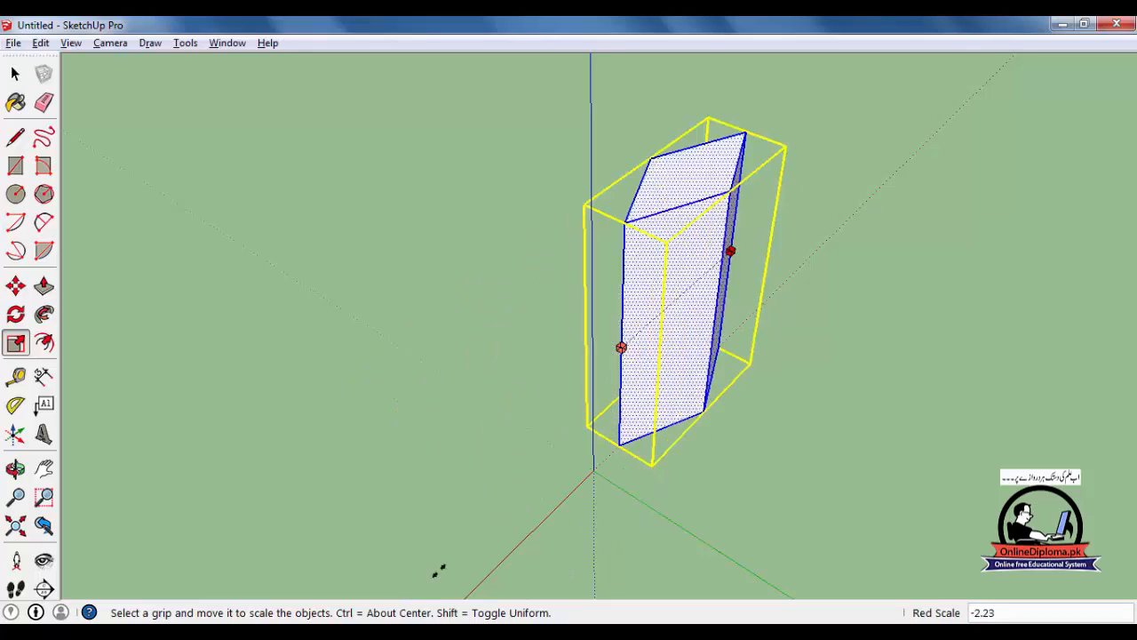
pyautogui.click(552, 418)
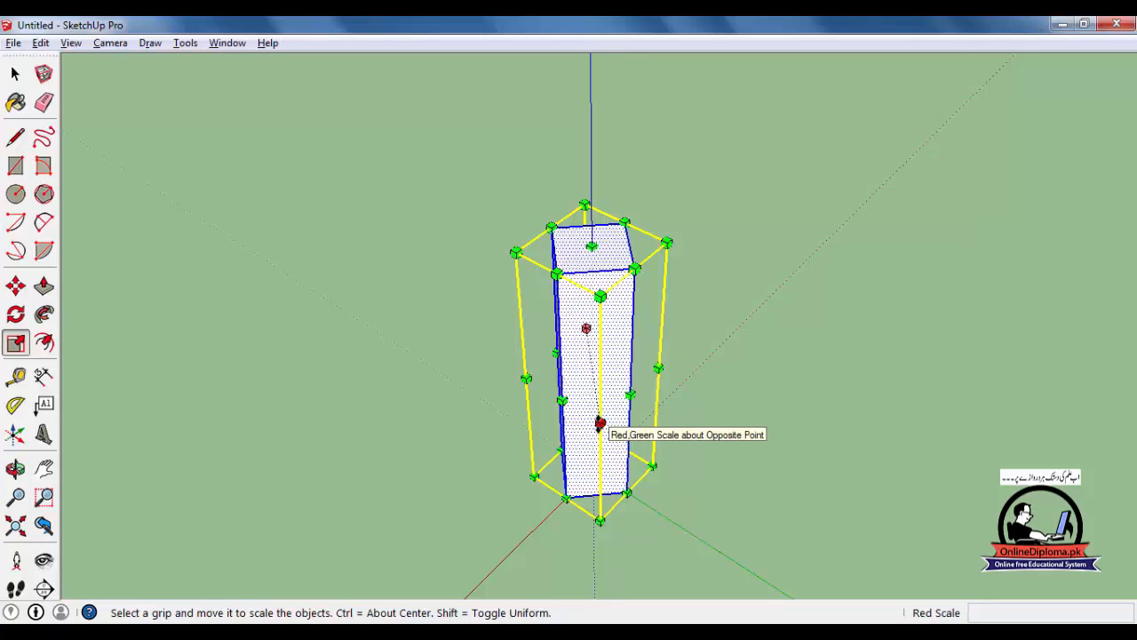
pyautogui.click(599, 424)
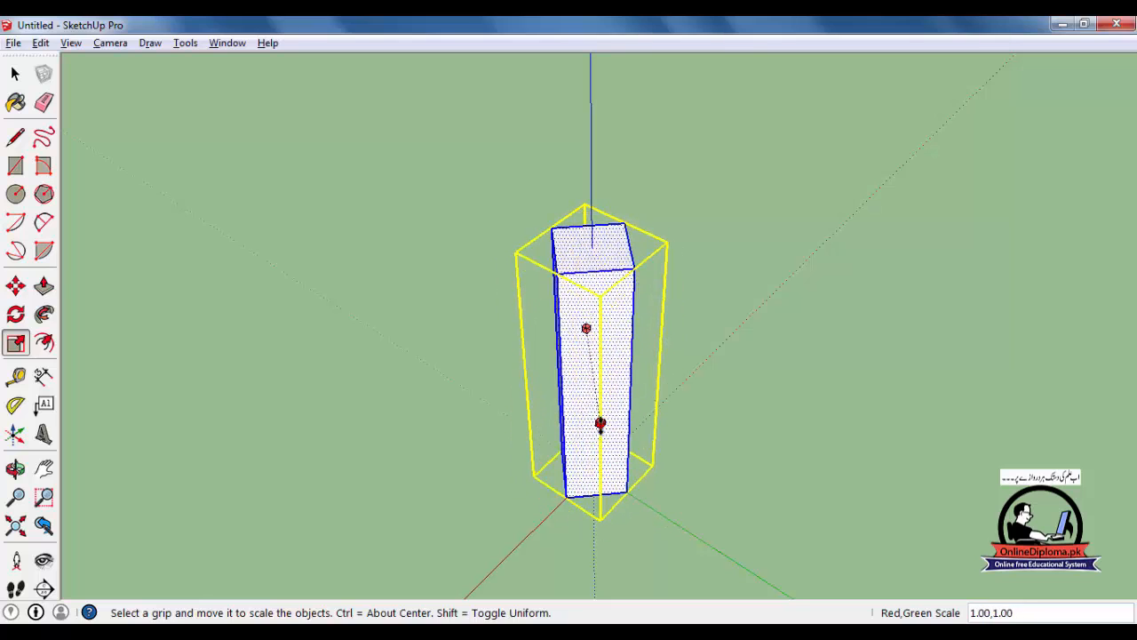
pyautogui.click(603, 432)
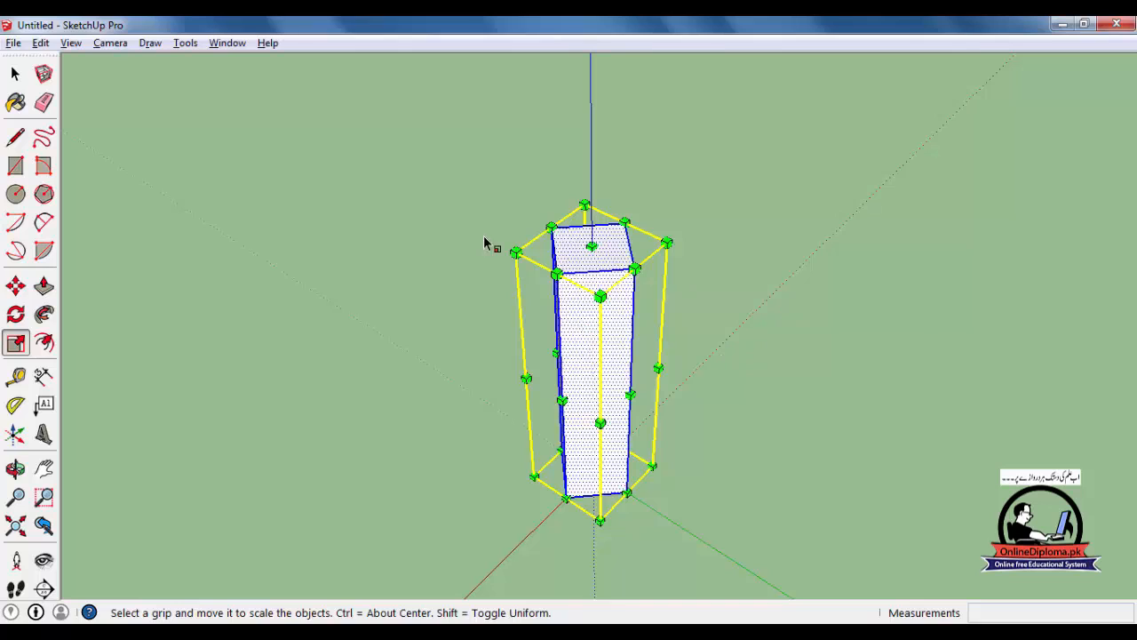
pyautogui.click(15, 74)
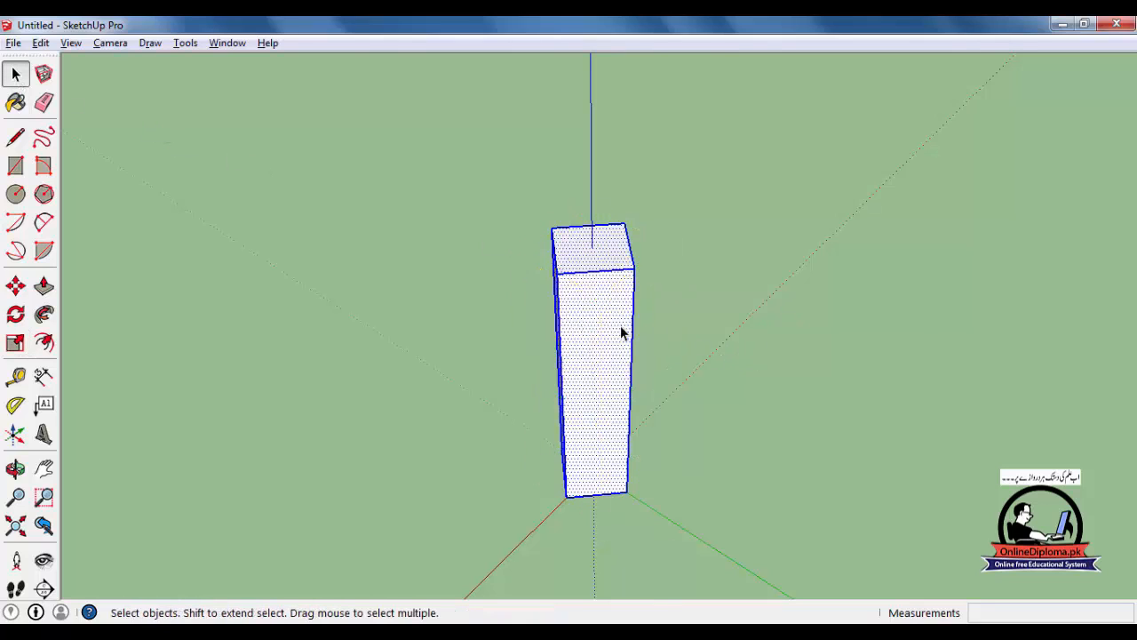
# Reselect the whole column and try scaling it about its centre from a corner grip and a vertical edge grip.
pyautogui.click(670, 314)
pyautogui.tripleClick(616, 322)
pyautogui.press('s')
pyautogui.press('ctrl')
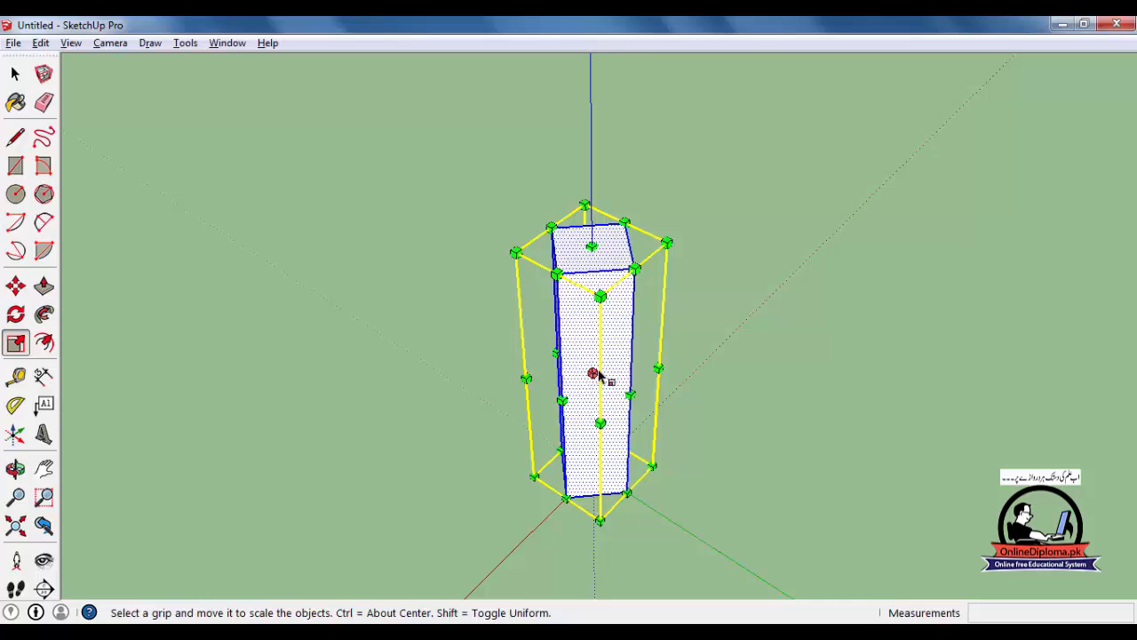
pyautogui.moveTo(667, 243)
pyautogui.mouseDown()
pyautogui.moveTo(642, 286)
pyautogui.moveTo(668, 245)
pyautogui.mouseUp()
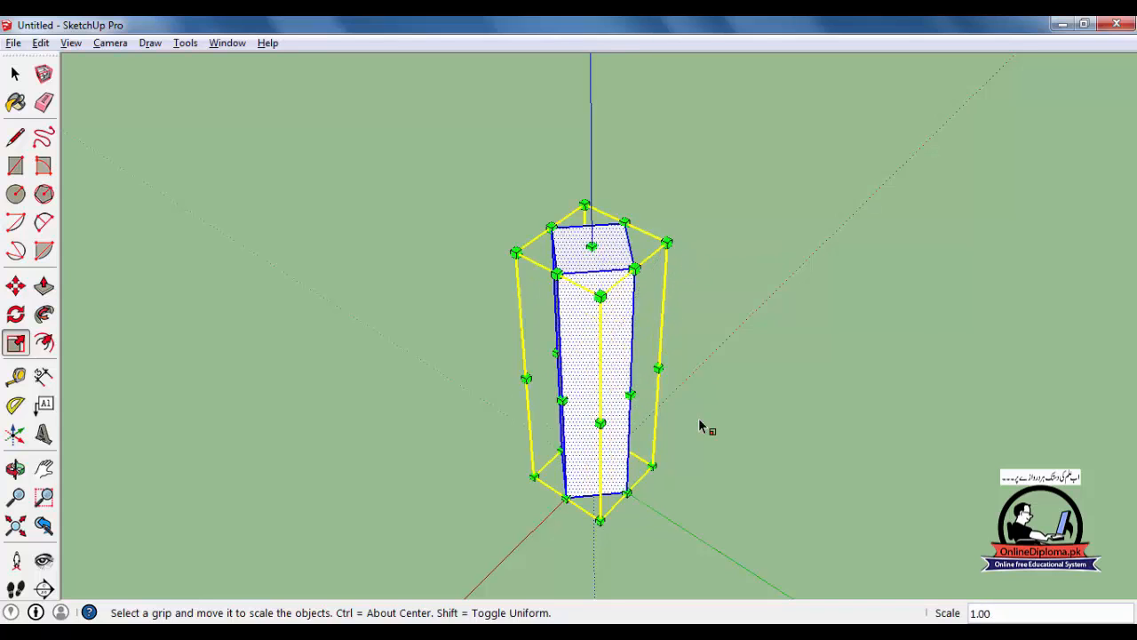
pyautogui.press('shift')
pyautogui.press('ctrl')
pyautogui.keyDown('ctrl'); pyautogui.moveTo(658, 367); pyautogui.dragTo(652, 369); pyautogui.keyUp('ctrl')
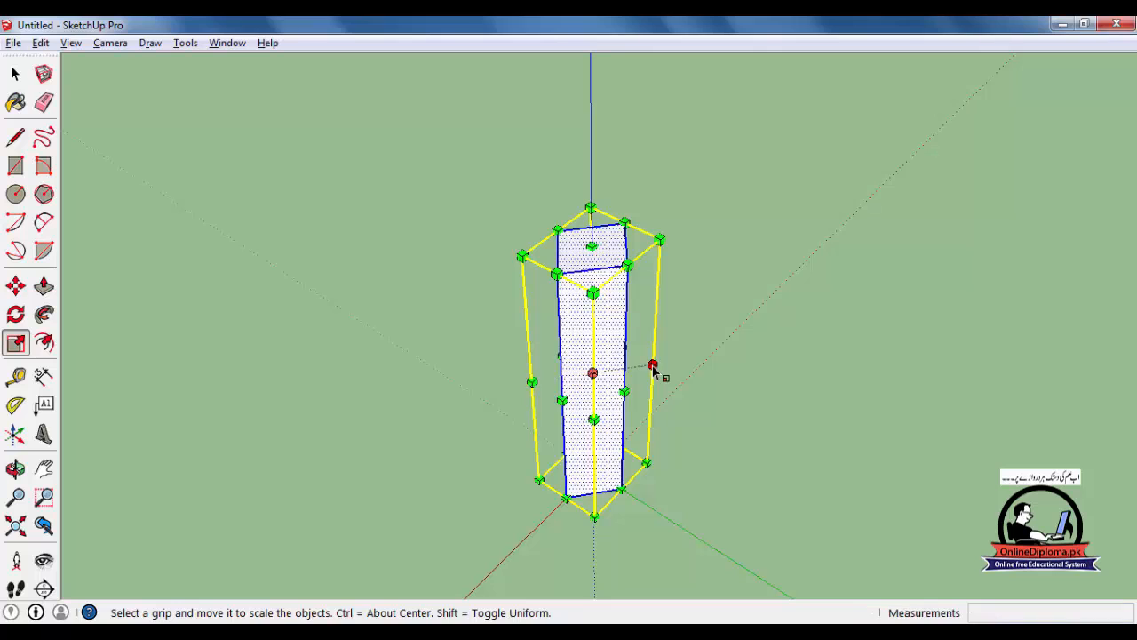
pyautogui.press('ctrl')
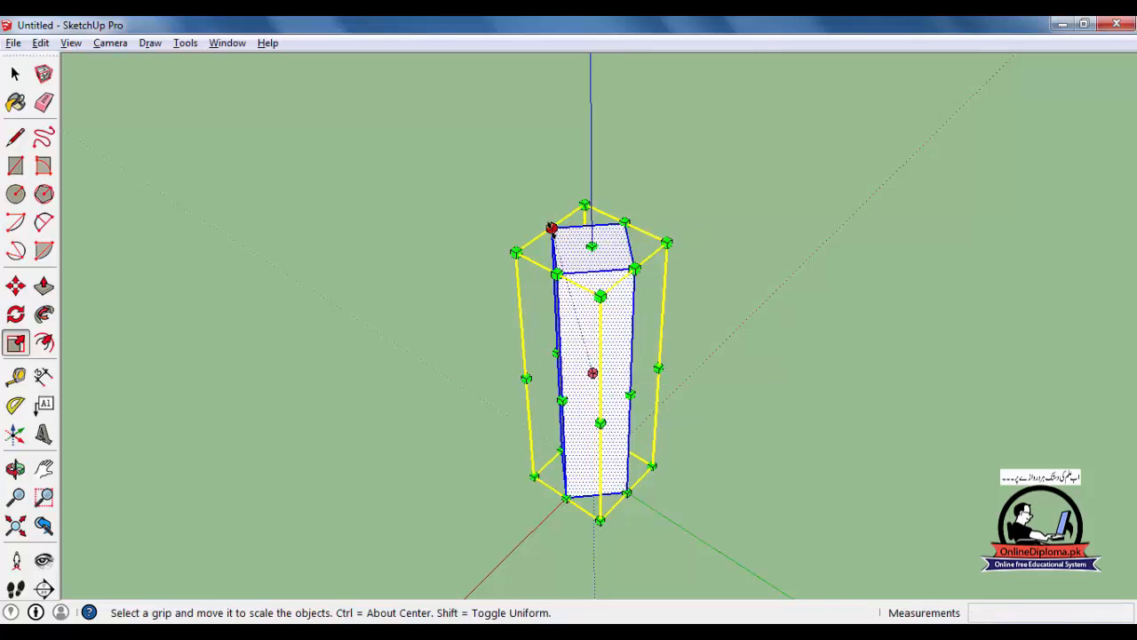
# Try scaling the column about its centre from an upper and a lower edge grip, undoing each, and clear the selection.
pyautogui.moveTo(553, 225)
pyautogui.keyDown('ctrl'); pyautogui.mouseDown()
pyautogui.moveTo(576, 250)
pyautogui.moveTo(568, 240)
pyautogui.mouseUp(); pyautogui.keyUp('ctrl')
pyautogui.hotkey('ctrl', 'z')
pyautogui.press('ctrl')
pyautogui.keyDown('ctrl'); pyautogui.moveTo(627, 493); pyautogui.dragTo(608, 460); pyautogui.keyUp('ctrl')
pyautogui.hotkey('ctrl', 'z')
pyautogui.click(9, 66)
pyautogui.click(480, 283)
# Select only the column's top face with its edges, bring up its Scale grips, and clear the selection.
pyautogui.scroll(1, 575, 312)
pyautogui.moveTo(622, 349); pyautogui.dragTo(450, 346, button='middle')
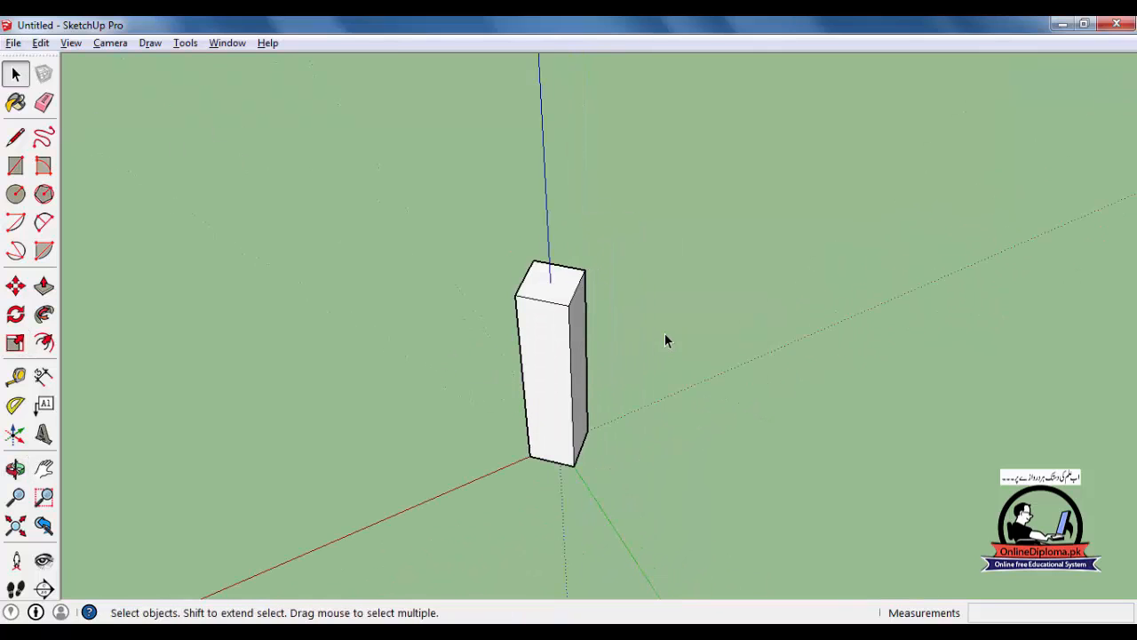
pyautogui.scroll(1, 542, 307)
pyautogui.click(556, 285)
pyautogui.press('o')
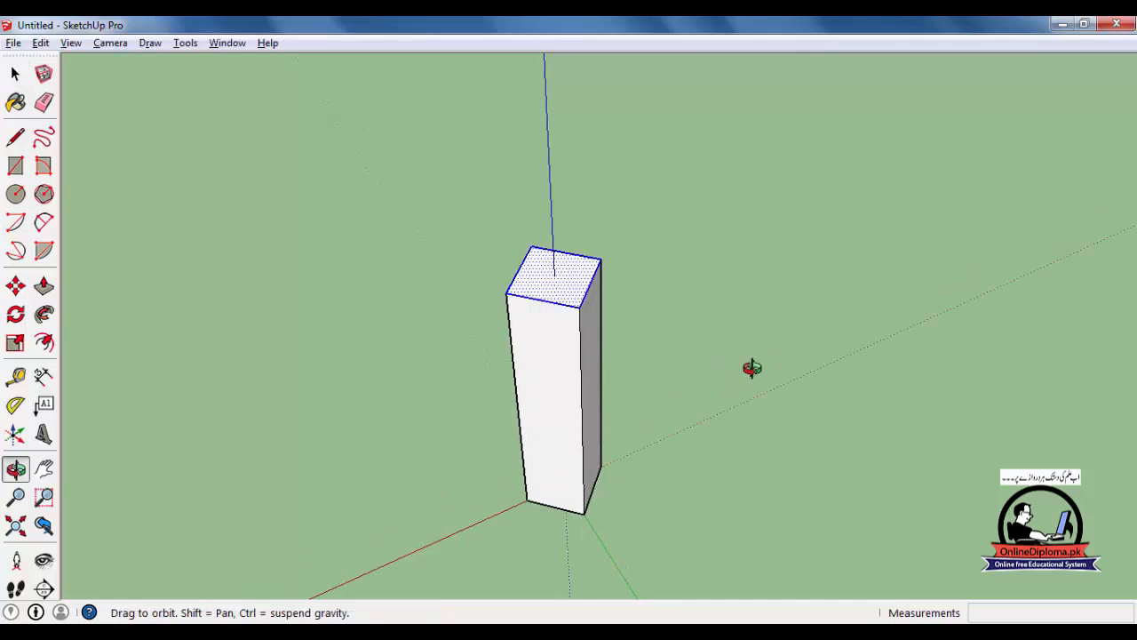
pyautogui.moveTo(751, 368); pyautogui.dragTo(779, 358)
pyautogui.press('space')
pyautogui.moveTo(540, 316)
pyautogui.mouseDown(button='middle')
pyautogui.moveTo(604, 311)
pyautogui.moveTo(705, 346)
pyautogui.moveTo(883, 308)
pyautogui.moveTo(806, 322)
pyautogui.mouseUp(button='middle')
pyautogui.click(737, 257)
pyautogui.moveTo(572, 290); pyautogui.dragTo(488, 356, button='middle')
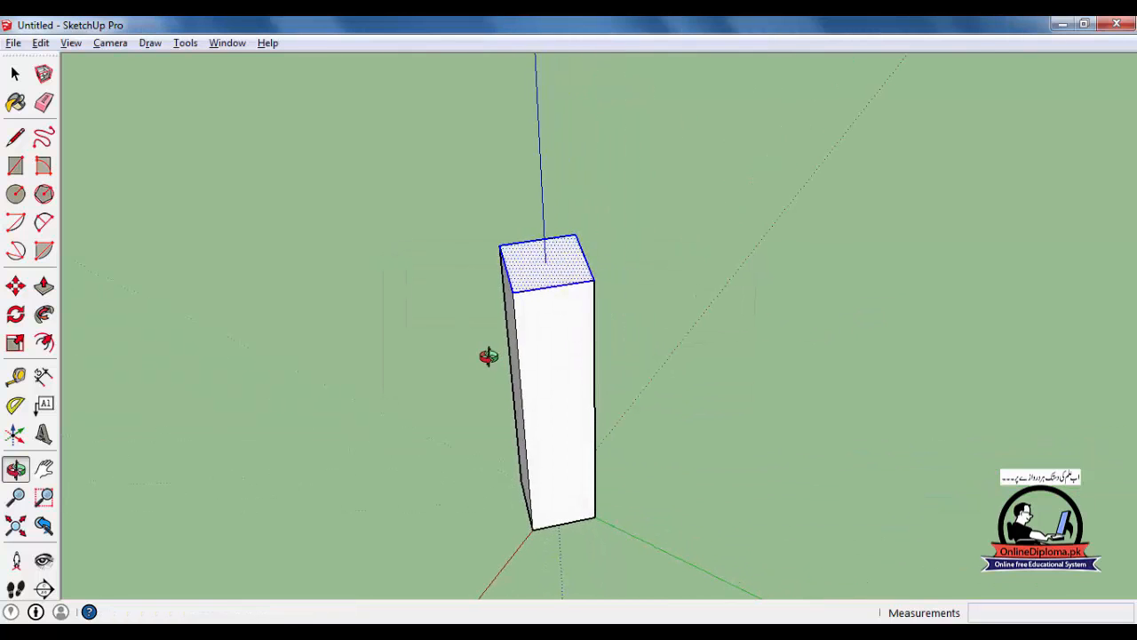
pyautogui.press('s')
pyautogui.scroll(3, 610, 249)
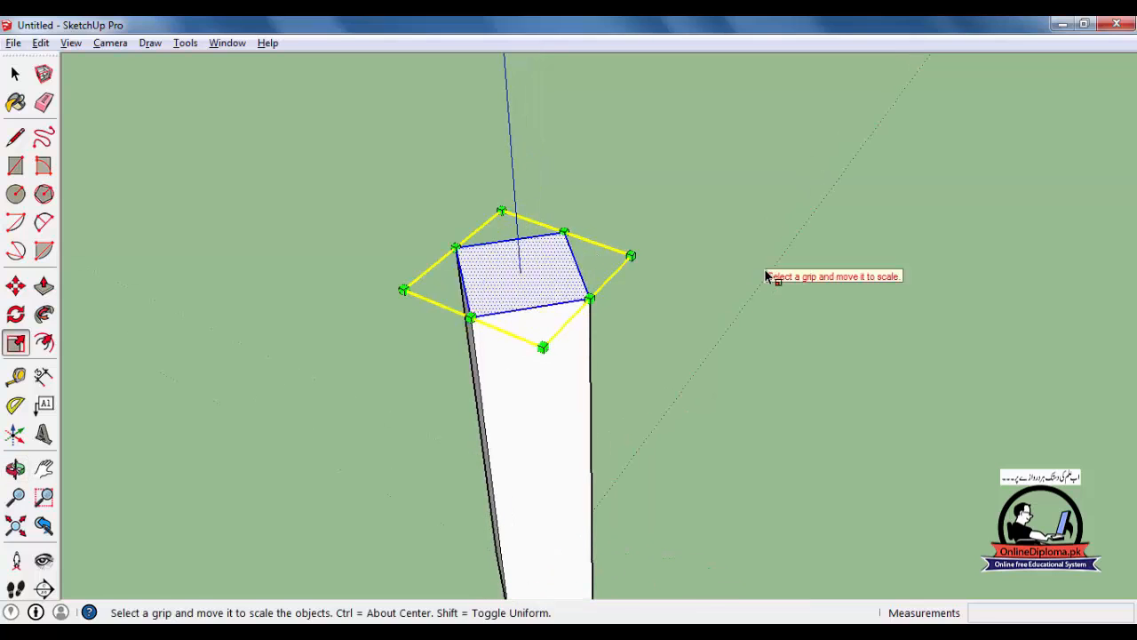
pyautogui.click(15, 74)
pyautogui.click(364, 283)
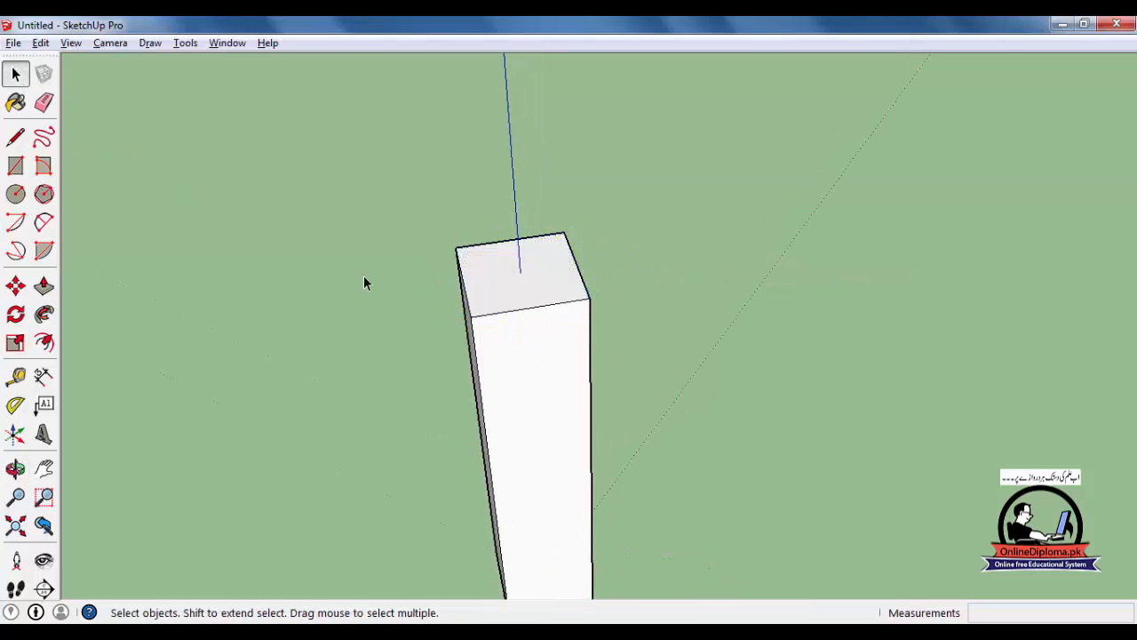
# Scale the column's top face down about its centre to taper the column, and clear the selection.
pyautogui.click(468, 299)
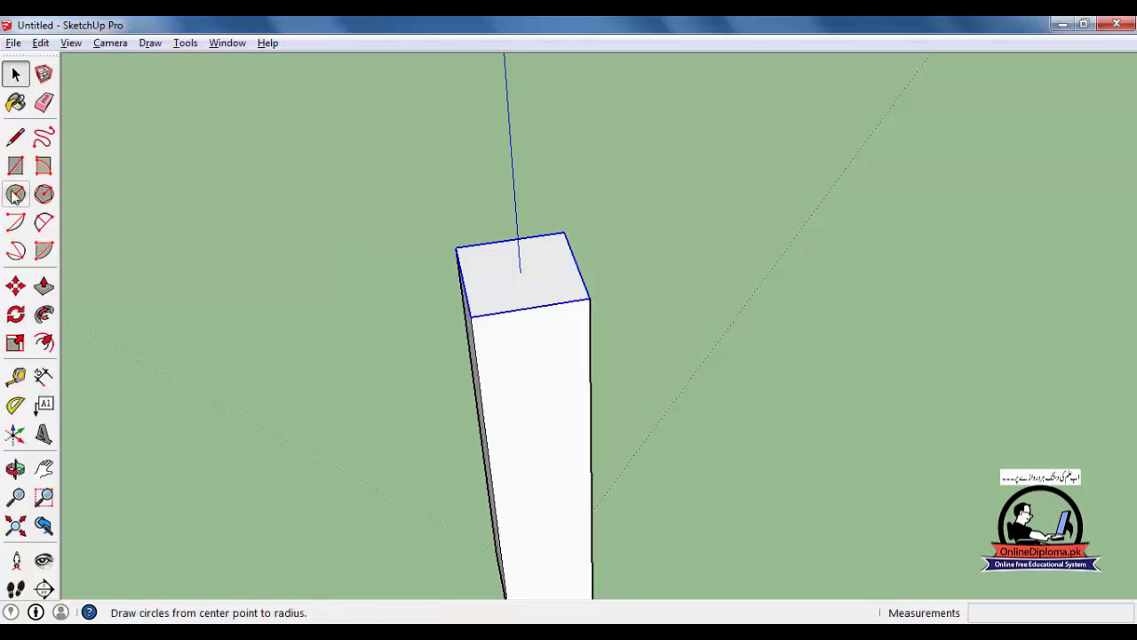
pyautogui.press('s')
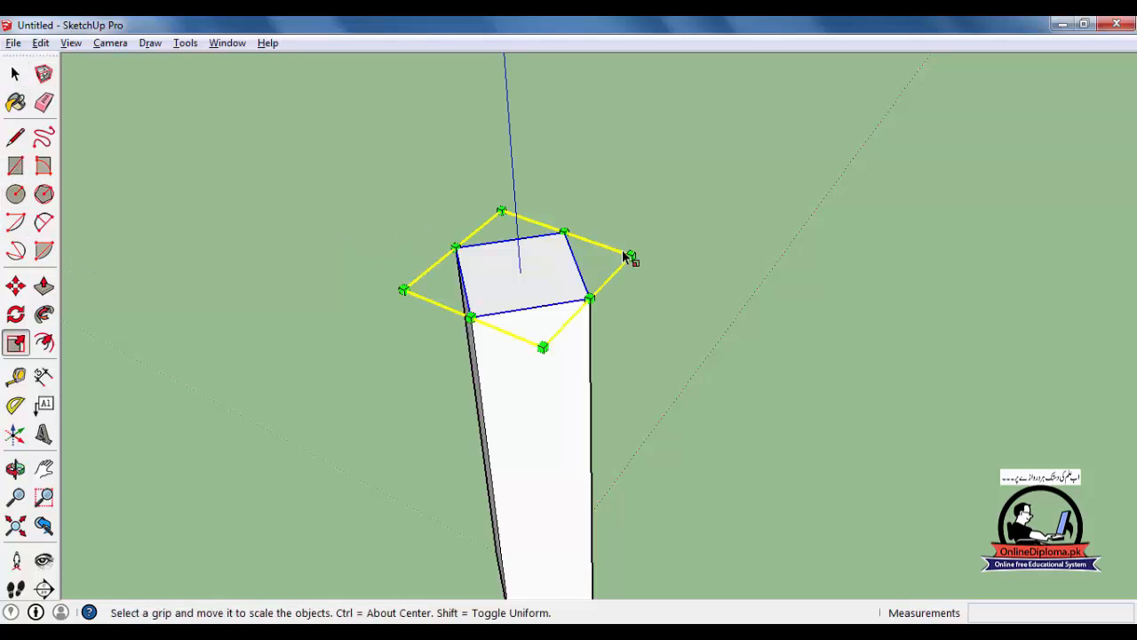
pyautogui.moveTo(631, 255); pyautogui.dragTo(544, 271)
pyautogui.moveTo(589, 294); pyautogui.dragTo(380, 283, button='middle')
pyautogui.click(15, 74)
pyautogui.click(556, 256)
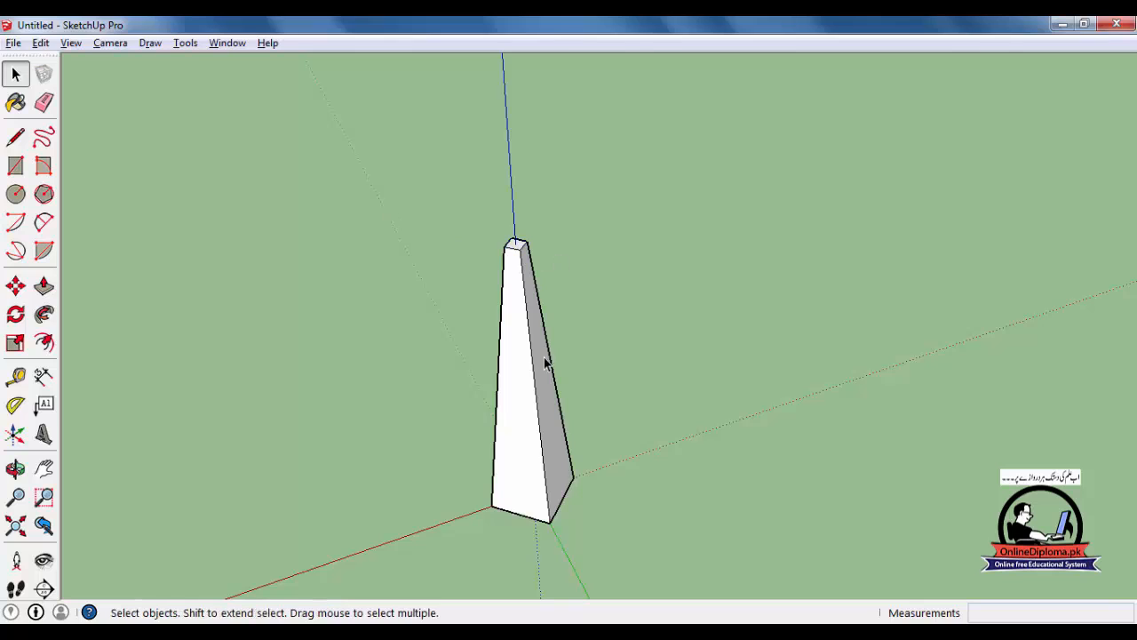
# Select one sloping side face of the tapered column with its edges, and reduce the selection to the face alone.
pyautogui.click(535, 396)
pyautogui.doubleClick(545, 396)
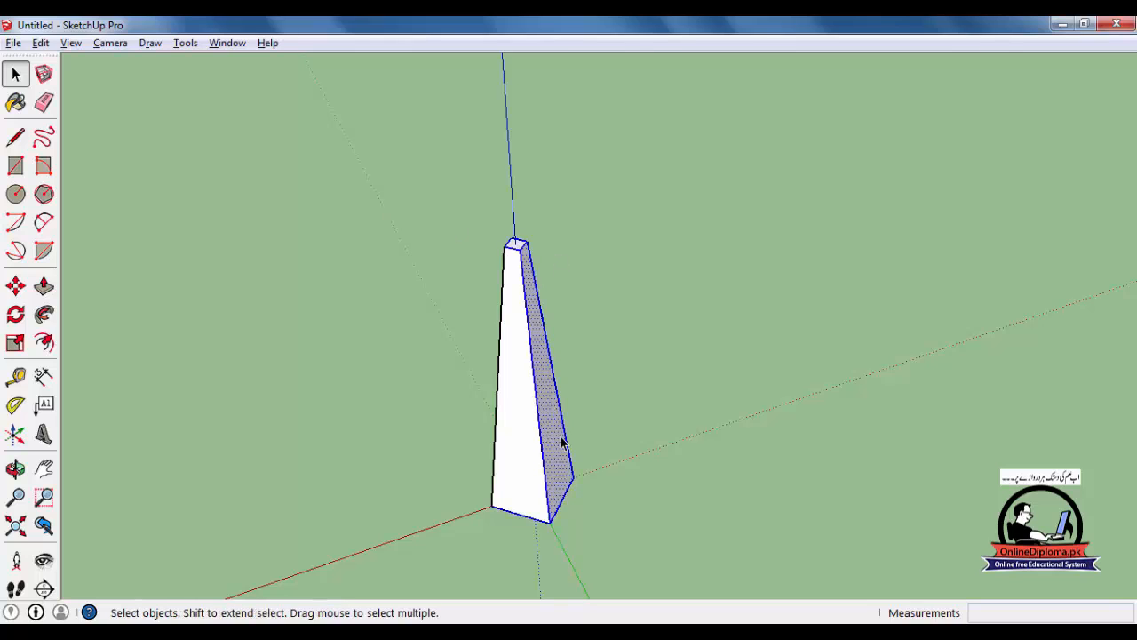
pyautogui.keyDown('shift'); pyautogui.click(527, 511); pyautogui.keyUp('shift')
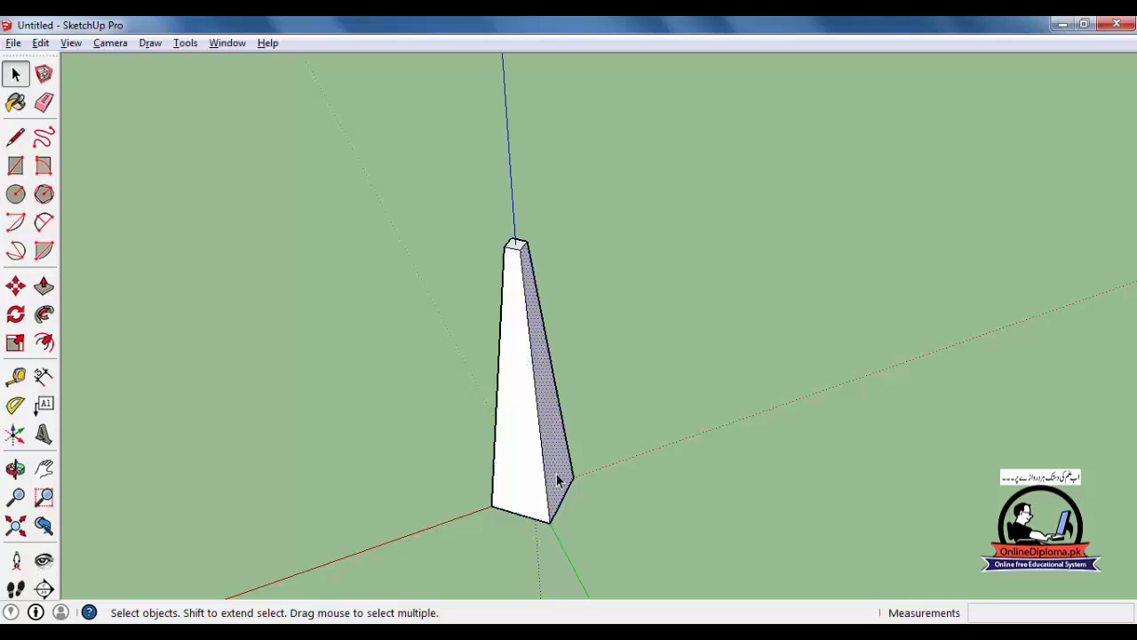
pyautogui.scroll(-1, 583, 483)
pyautogui.press('space')
# Try scaling a single sloping side face from an upper corner grip, undo it, and clear the selection.
pyautogui.click(562, 438)
pyautogui.click(537, 446)
pyautogui.press('s')
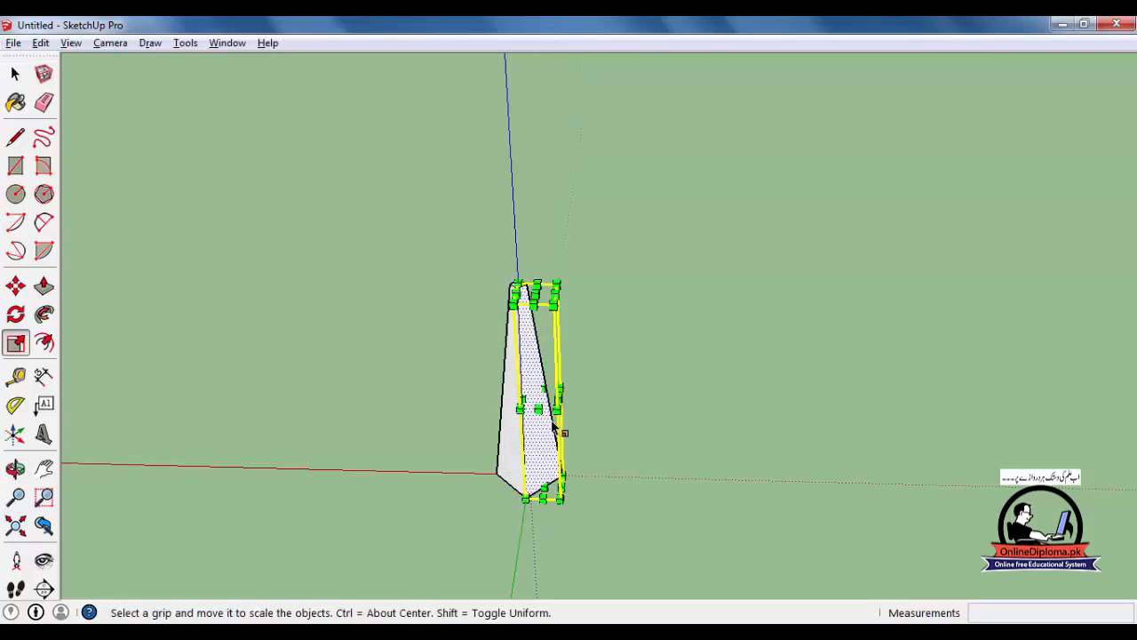
pyautogui.scroll(1, 548, 428)
pyautogui.moveTo(563, 232); pyautogui.dragTo(552, 275)
pyautogui.hotkey('ctrl', 'z')
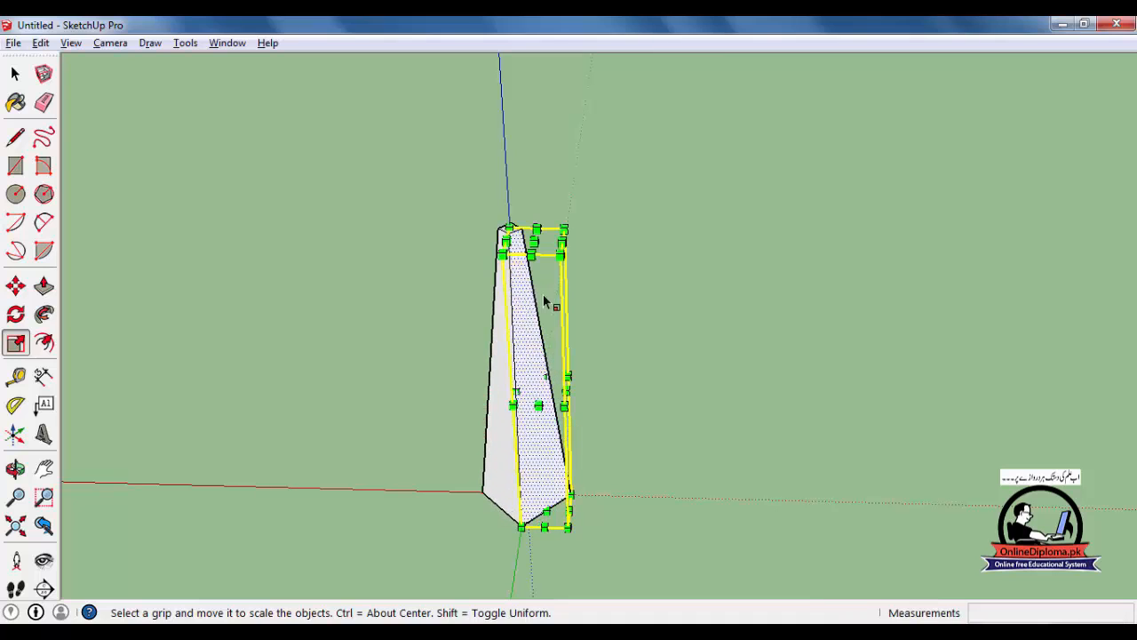
pyautogui.press('space')
pyautogui.click(454, 237)
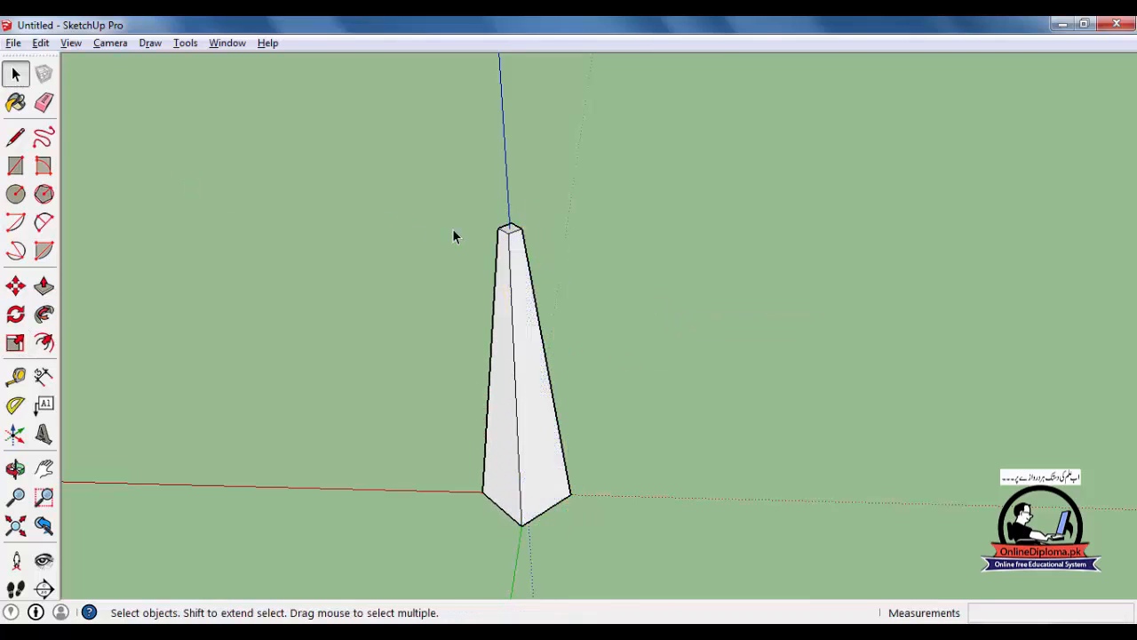
# Try enlarging the tapered column's top face with the Scale tool, and undo it.
pyautogui.scroll(3, 523, 275)
pyautogui.moveTo(554, 241); pyautogui.dragTo(555, 258, button='middle')
pyautogui.press('s')
pyautogui.moveTo(578, 231); pyautogui.dragTo(660, 196)
pyautogui.hotkey('ctrl', 'z')
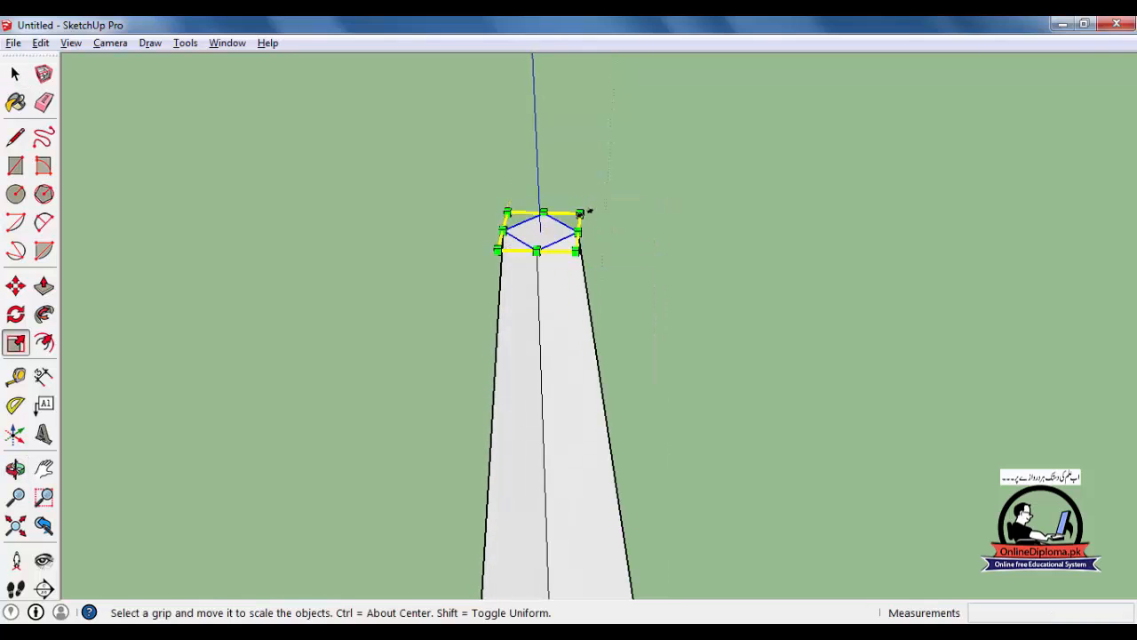
# Shrink the column's top face further about its centre from a corner grip, and clear the selection.
pyautogui.moveTo(594, 210); pyautogui.dragTo(574, 228)
pyautogui.click(15, 74)
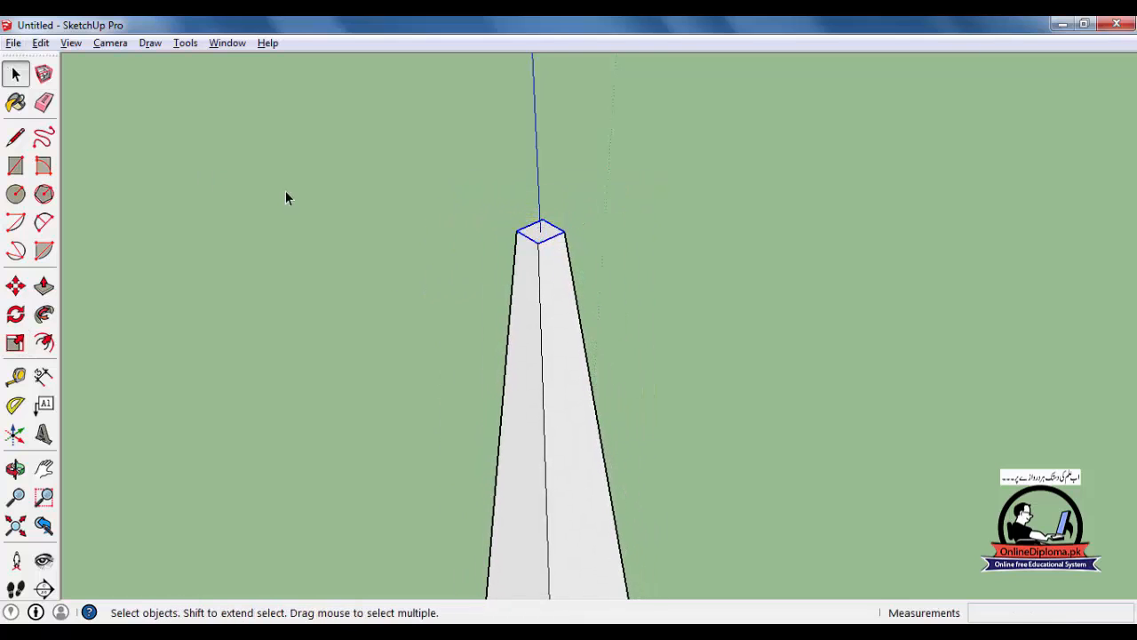
pyautogui.click(285, 190)
# Try turning the whole tapered column upside down with a blue scale of -1.00, and undo it.
pyautogui.scroll(-4, 748, 252)
pyautogui.scroll(-2, 755, 356)
pyautogui.moveTo(758, 383); pyautogui.dragTo(698, 310, button='middle')
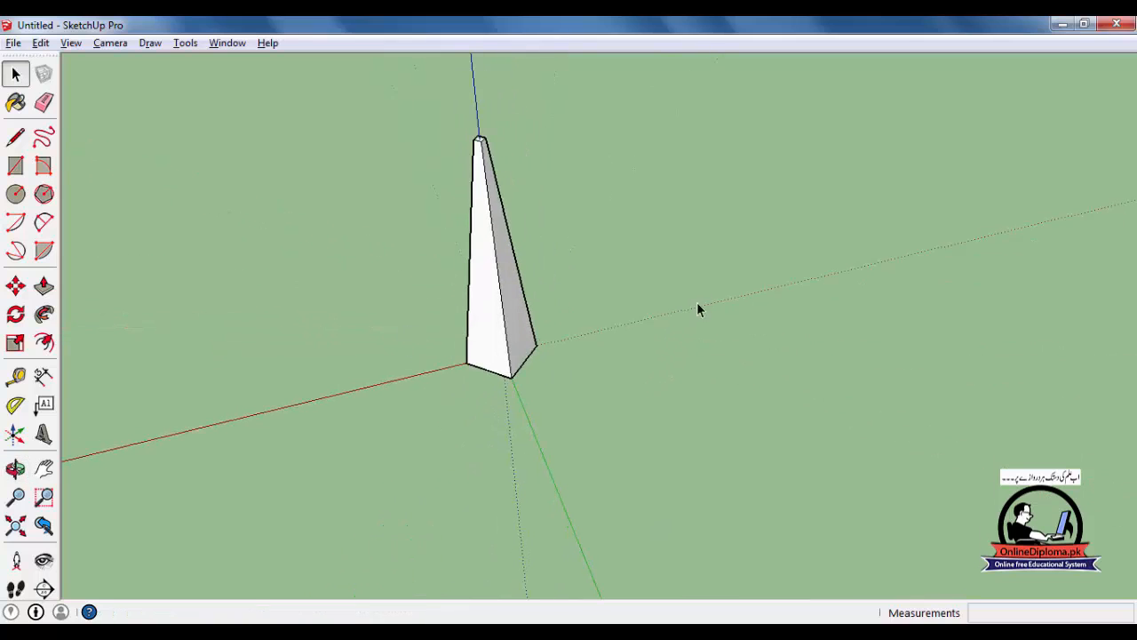
pyautogui.tripleClick(521, 302)
pyautogui.press('s')
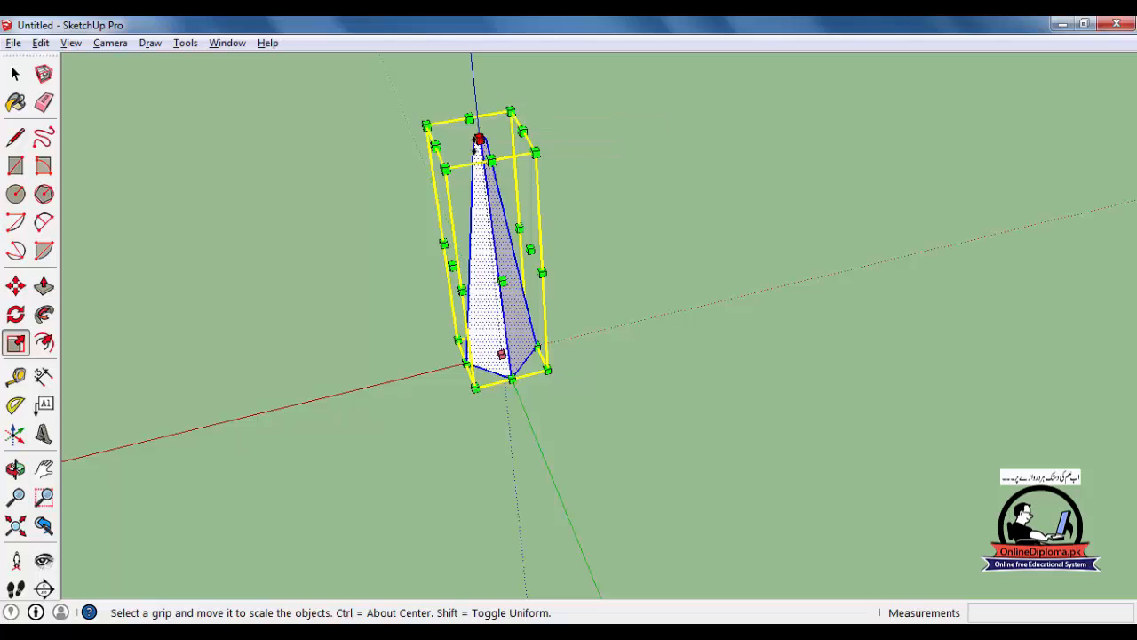
pyautogui.moveTo(479, 138); pyautogui.dragTo(498, 503)
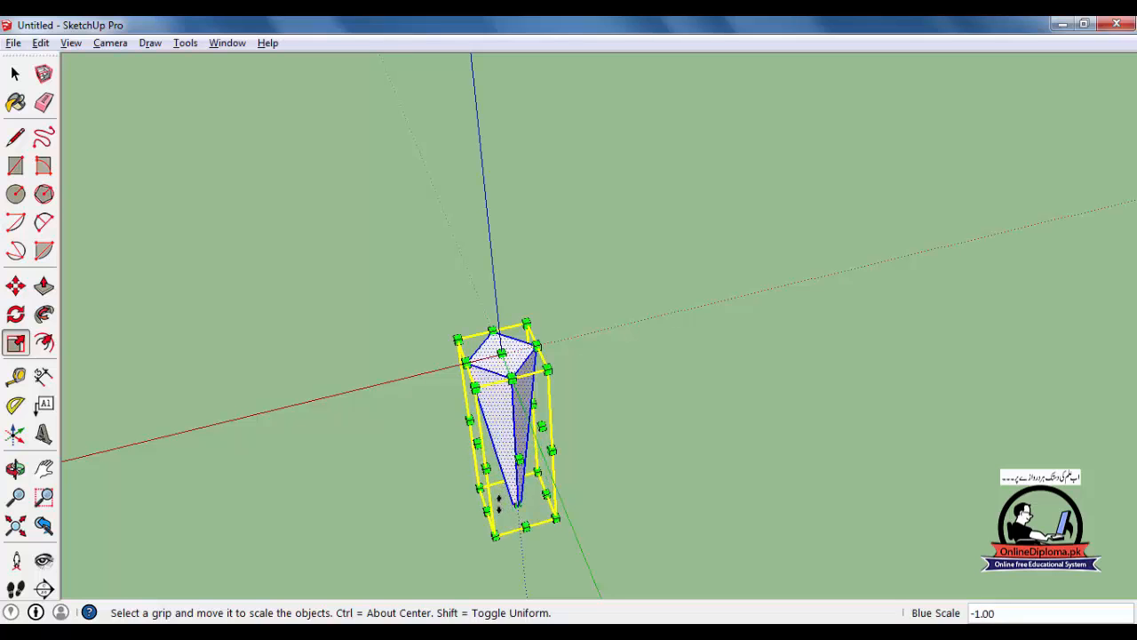
pyautogui.press('o')
pyautogui.moveTo(614, 414)
pyautogui.mouseDown()
pyautogui.moveTo(432, 290)
pyautogui.moveTo(362, 305)
pyautogui.moveTo(363, 330)
pyautogui.moveTo(599, 409)
pyautogui.mouseUp()
pyautogui.hotkey('ctrl', 'z')
# Repeat the -1.00 blue scale from the column's top centre grip, undo it, and leave the Scale tool.
pyautogui.press('s')
pyautogui.moveTo(487, 225); pyautogui.dragTo(497, 421, button='middle')
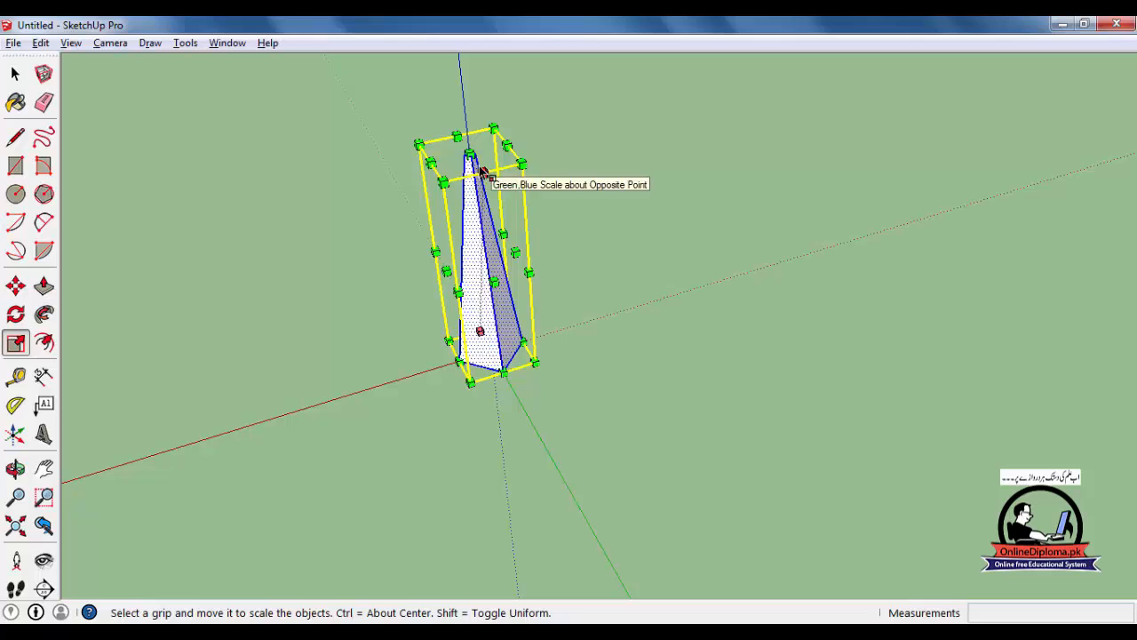
pyautogui.moveTo(469, 154); pyautogui.dragTo(536, 494)
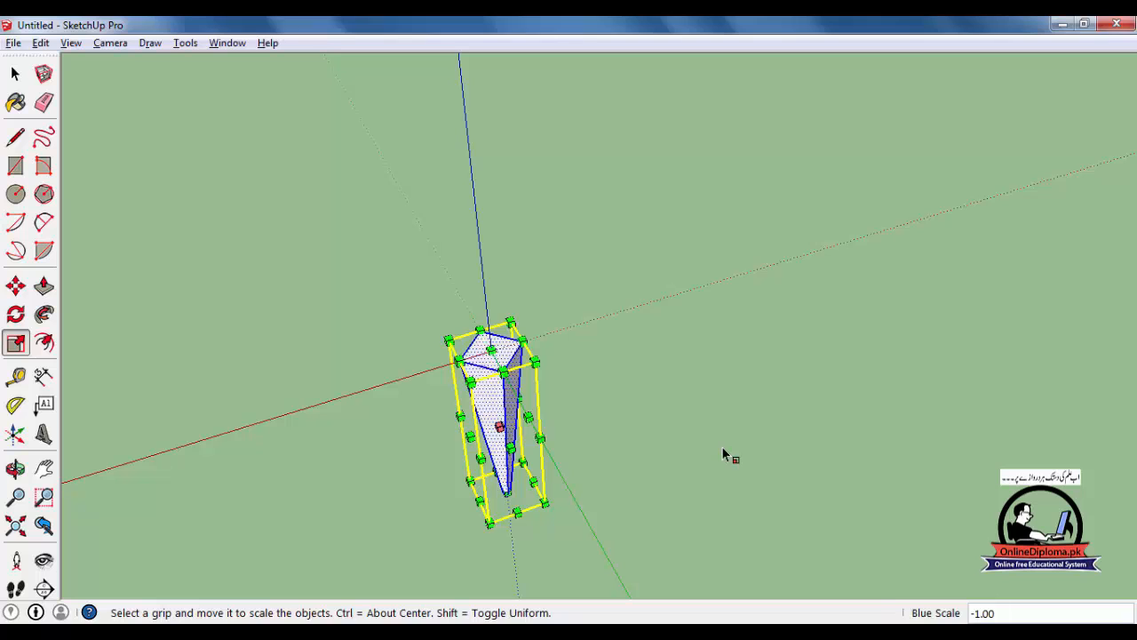
pyautogui.hotkey('ctrl', 'z')
pyautogui.click(15, 75)
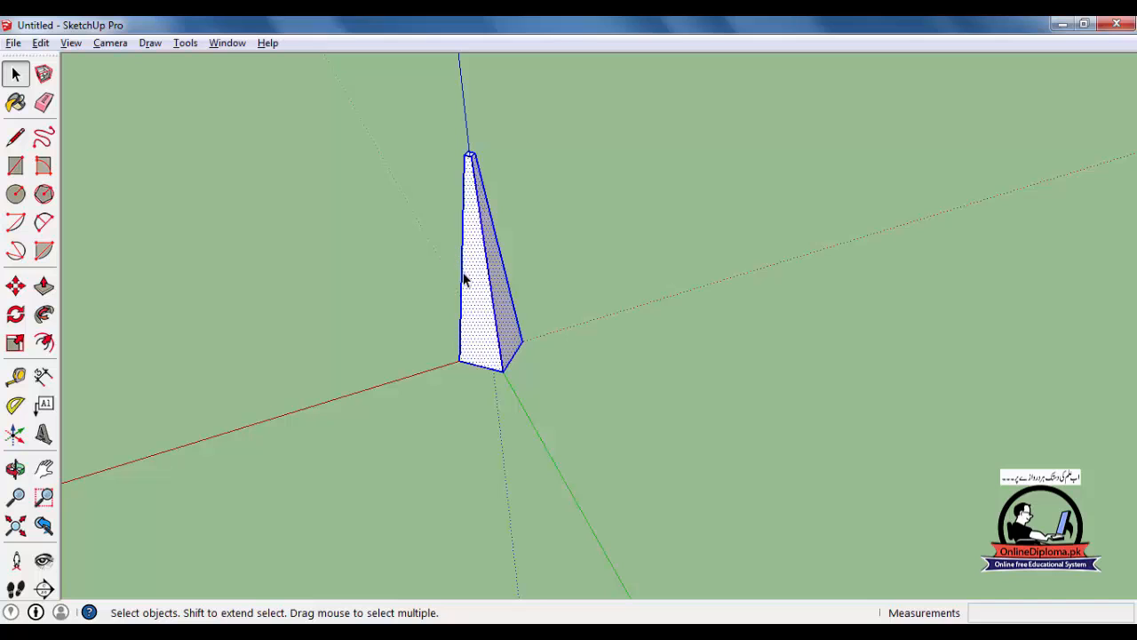
# Copy the tapered column straight down along the blue axis by about 27'.
pyautogui.press('m')
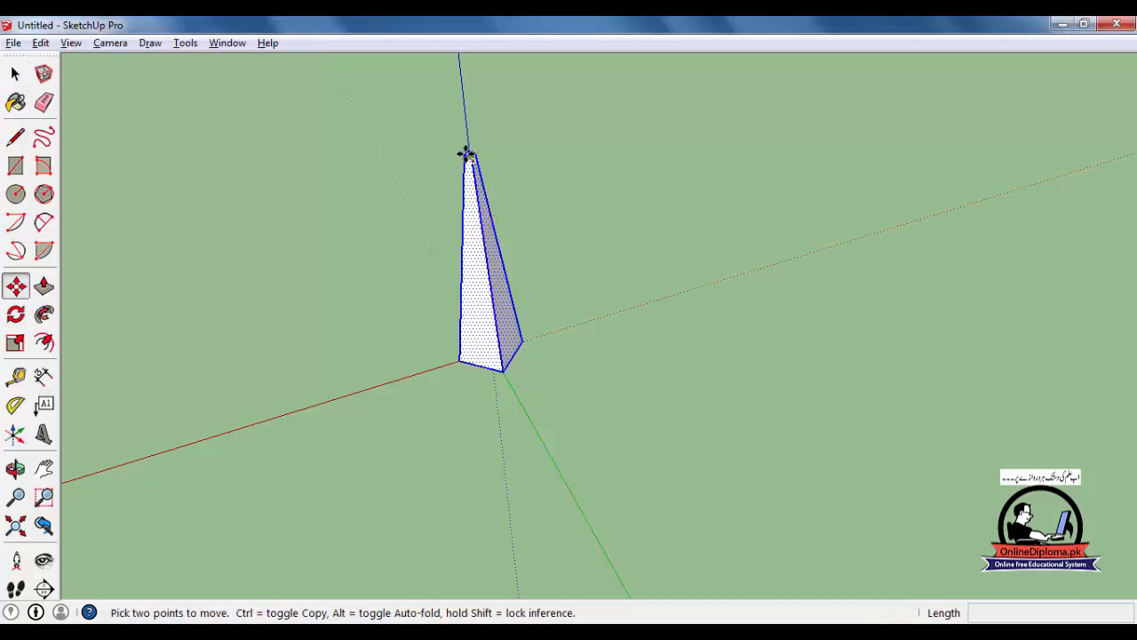
pyautogui.press('ctrl')
pyautogui.click(468, 155)
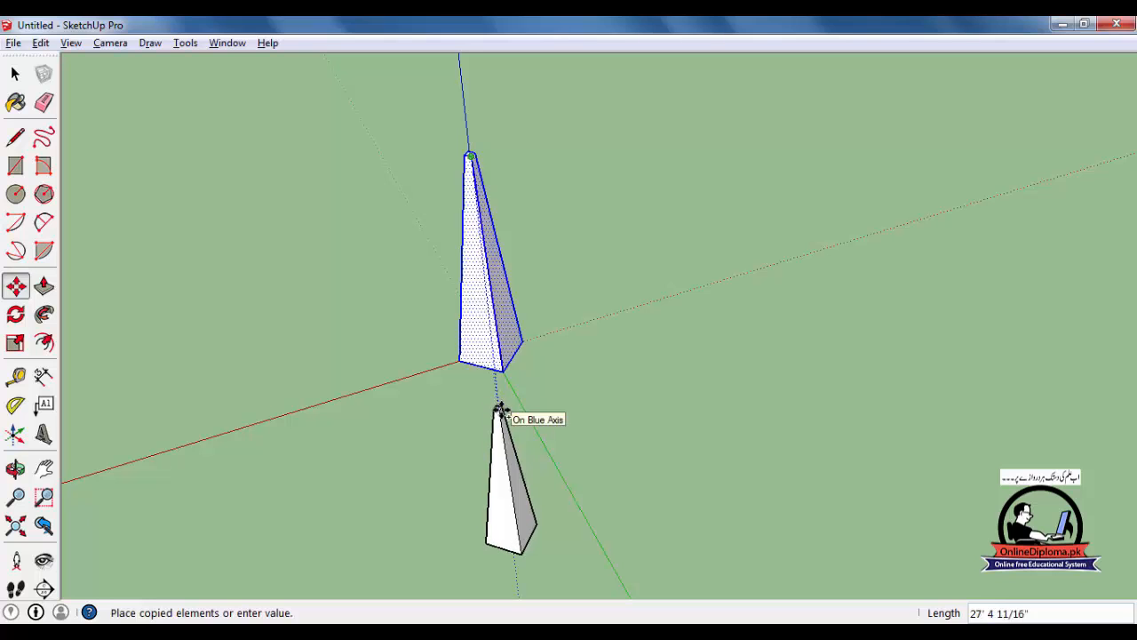
pyautogui.click(512, 406)
# Turn the lower copy upside down with a blue scale of -1 from its top centre grip, and leave the Scale tool.
pyautogui.scroll(-2, 604, 436)
pyautogui.moveTo(604, 436); pyautogui.dragTo(589, 274, button='middle')
pyautogui.press('s')
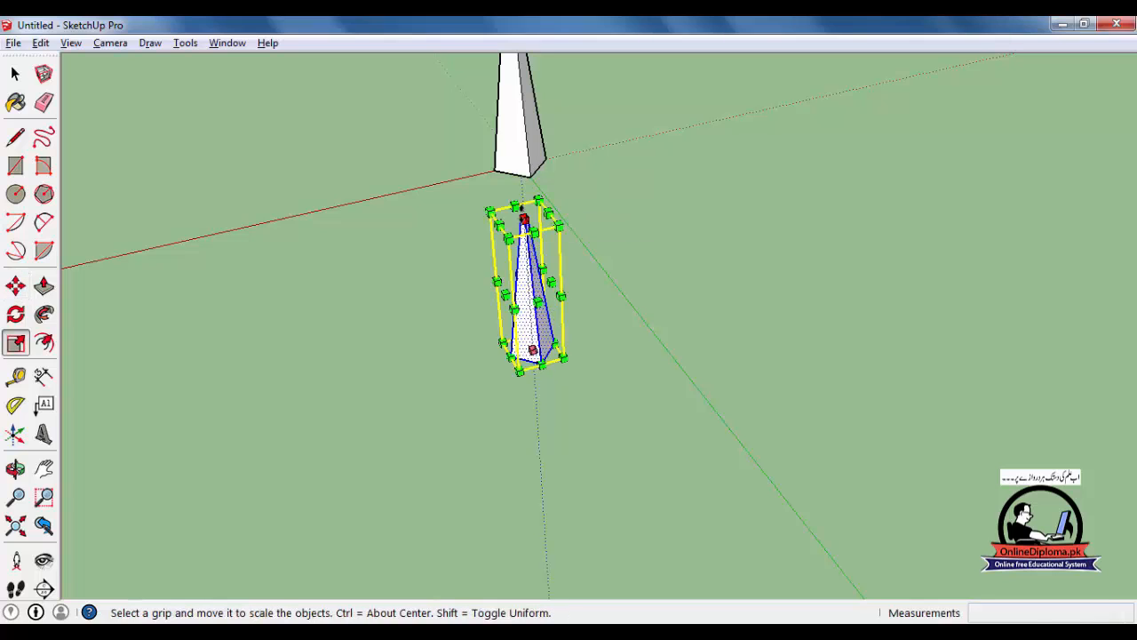
pyautogui.moveTo(524, 219); pyautogui.dragTo(495, 448)
pyautogui.write('-1')
pyautogui.press('Return')
pyautogui.scroll(2, 522, 376)
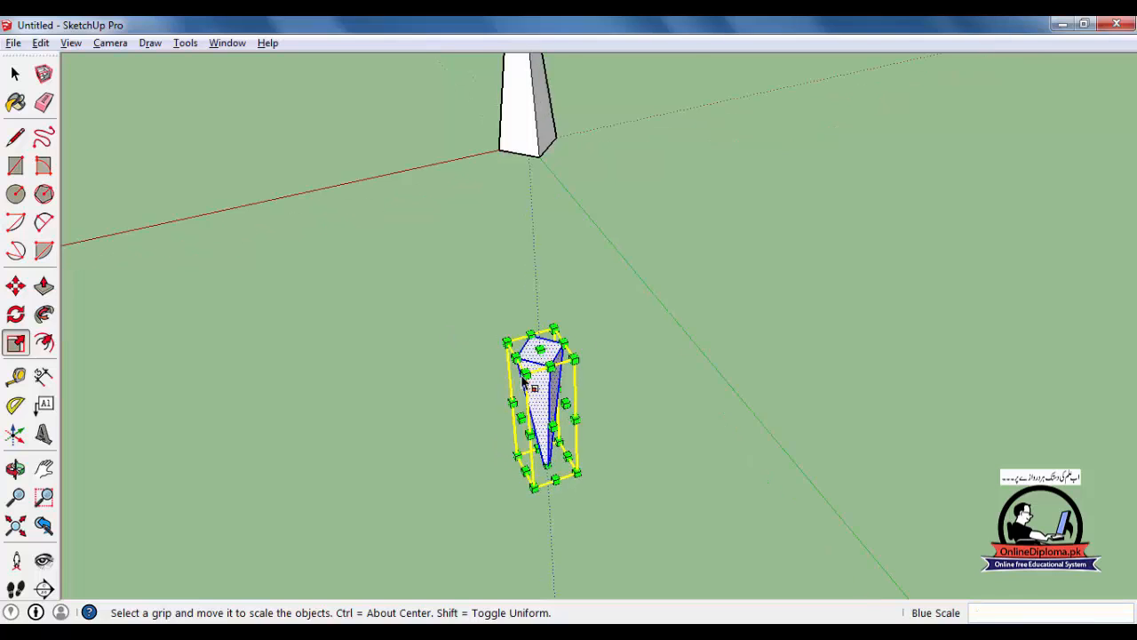
pyautogui.click(16, 77)
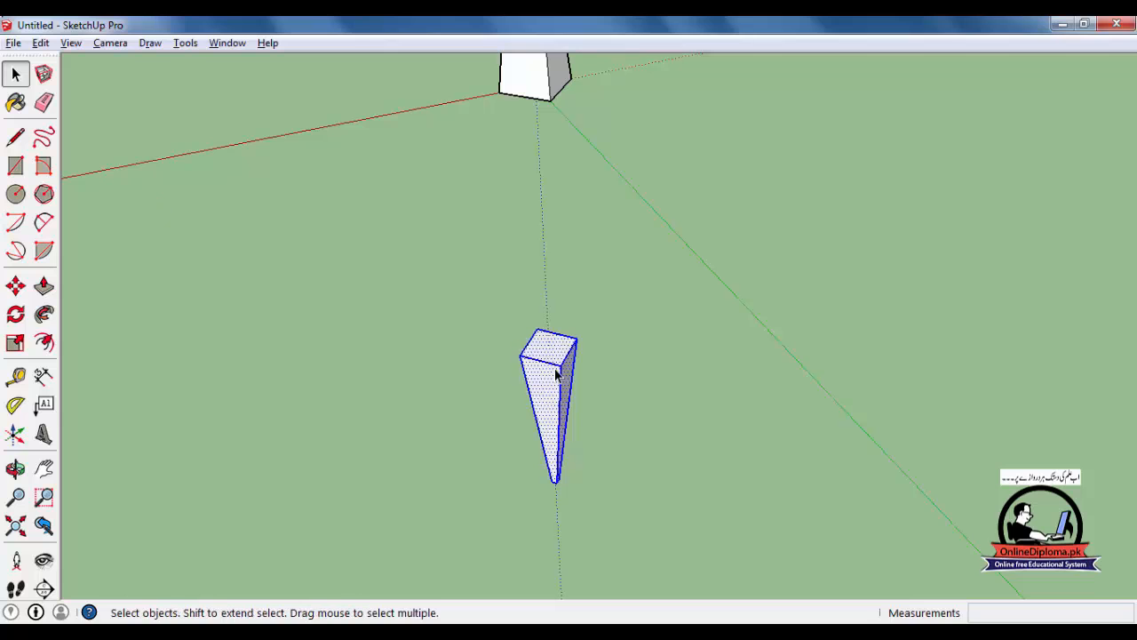
# Move the inverted copy up so its base corner meets the original column's base corner, and undo both the move and the inversion.
pyautogui.press('m')
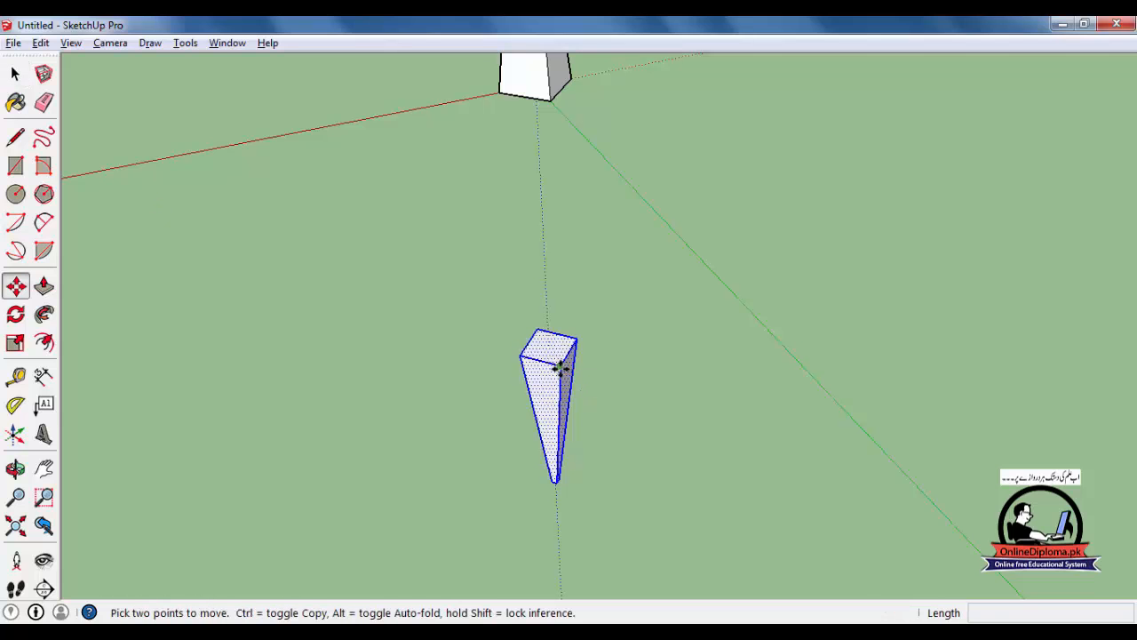
pyautogui.click(560, 367)
pyautogui.click(548, 98)
pyautogui.moveTo(585, 205); pyautogui.dragTo(465, 267, button='middle')
pyautogui.scroll(2, 471, 275)
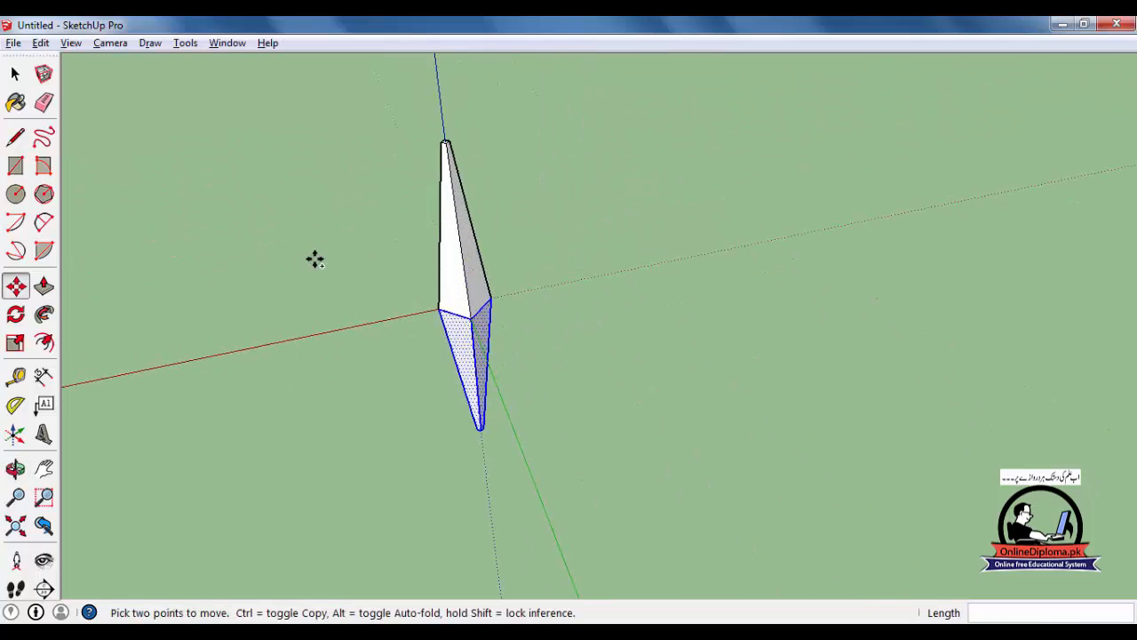
pyautogui.hotkey('ctrl', 'z')
pyautogui.hotkey('ctrl', 'y')
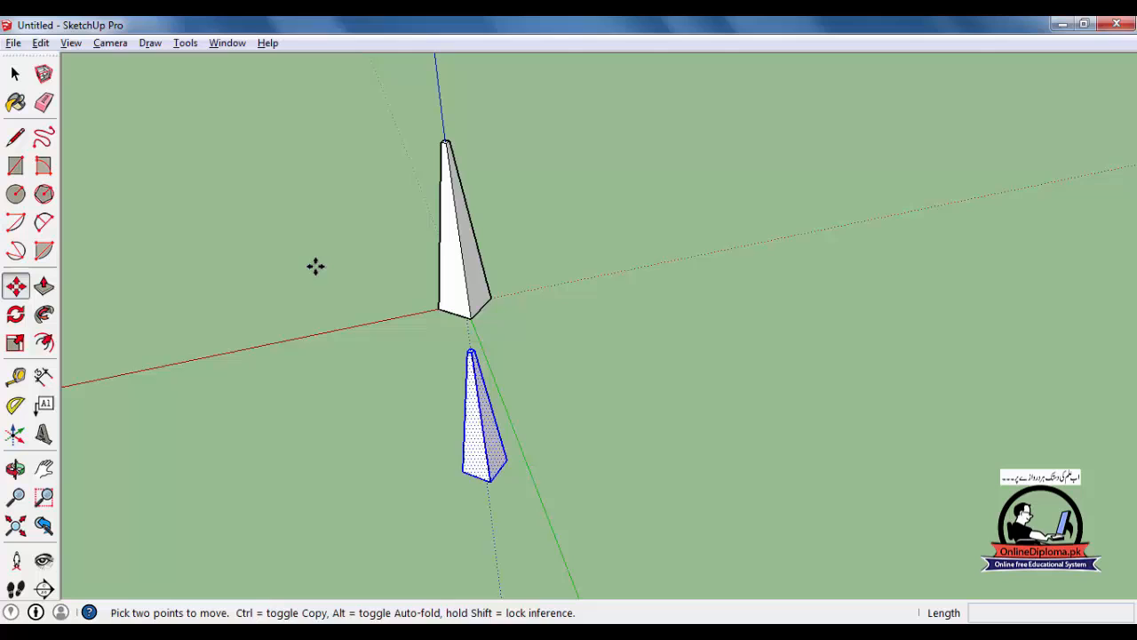
# Select the whole lower copy and flip it along the red direction and along the green direction.
pyautogui.click(15, 73)
pyautogui.click(595, 465)
pyautogui.click(489, 463)
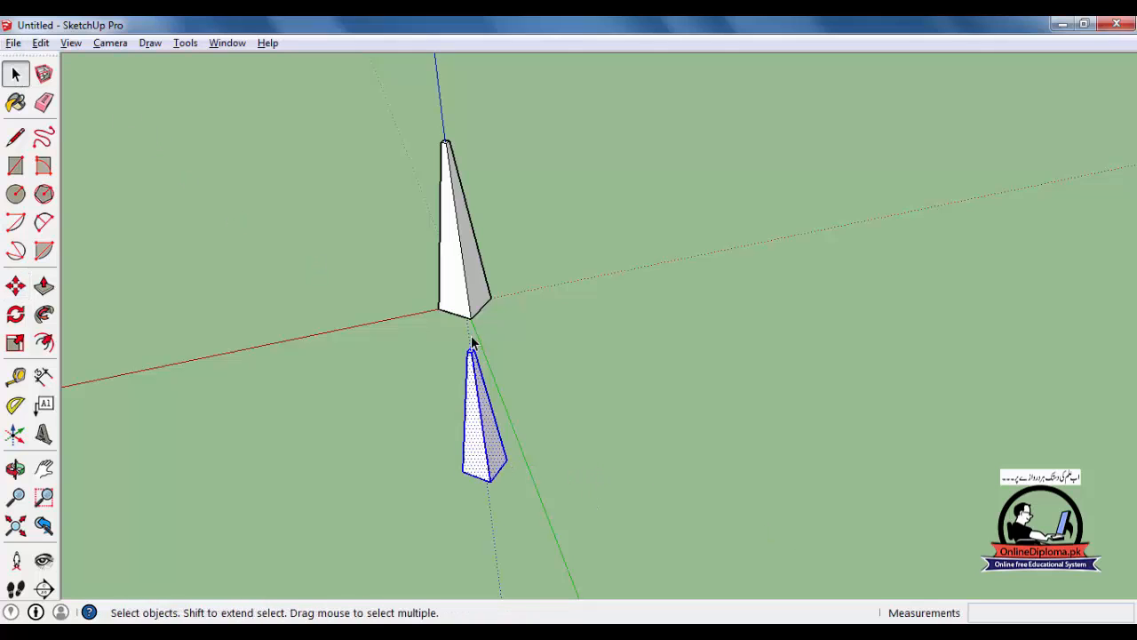
pyautogui.rightClick(477, 437)
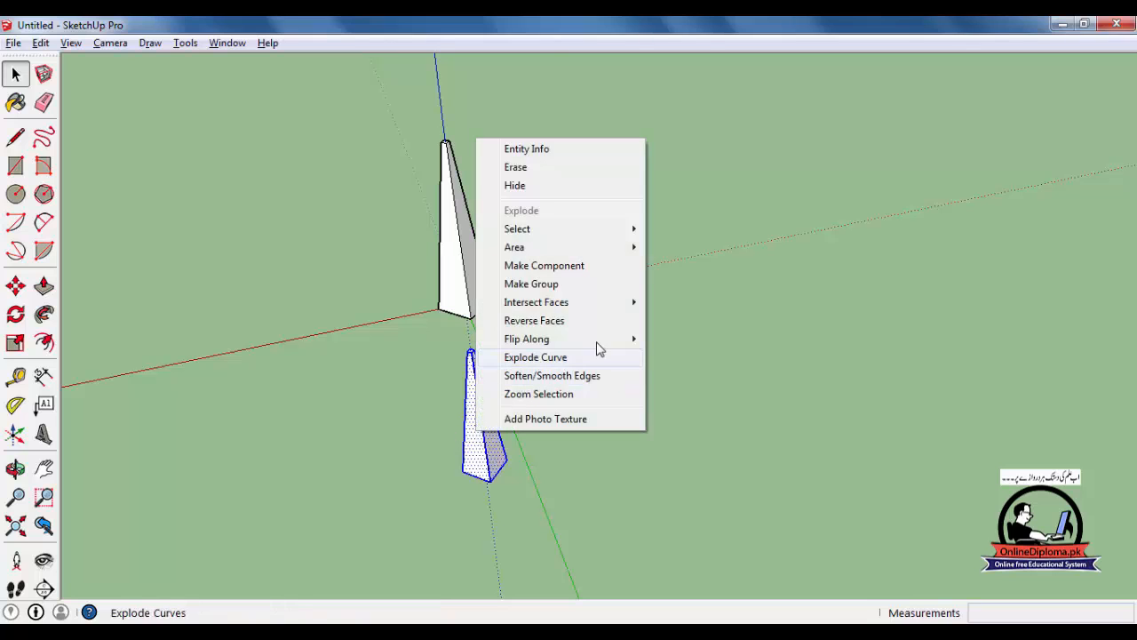
pyautogui.moveTo(604, 343)
pyautogui.click(674, 340)
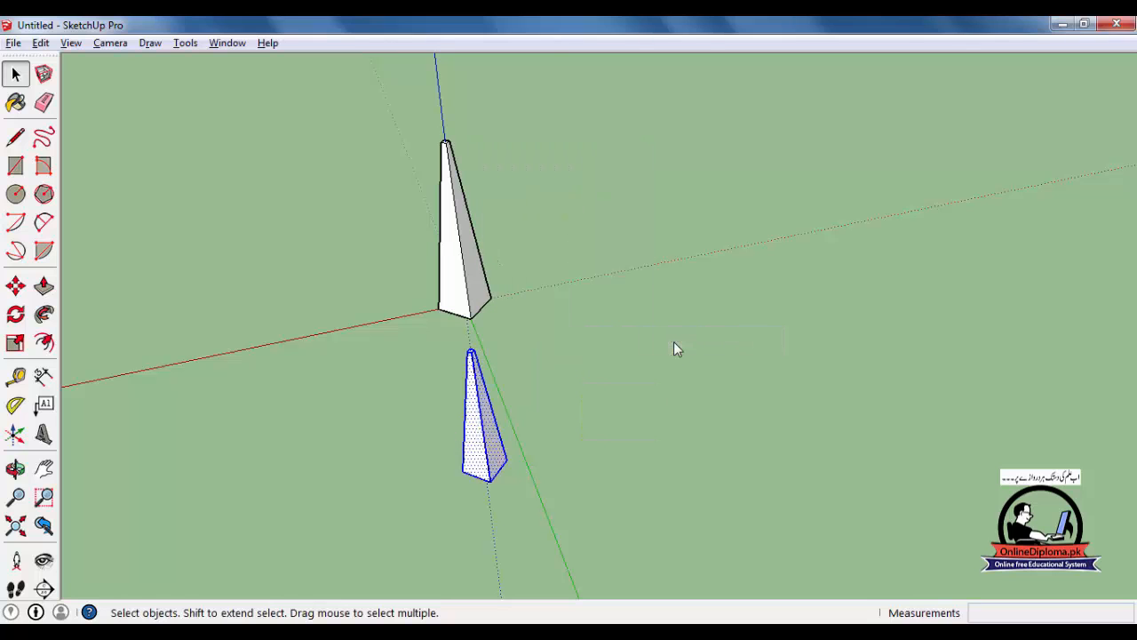
pyautogui.rightClick(487, 440)
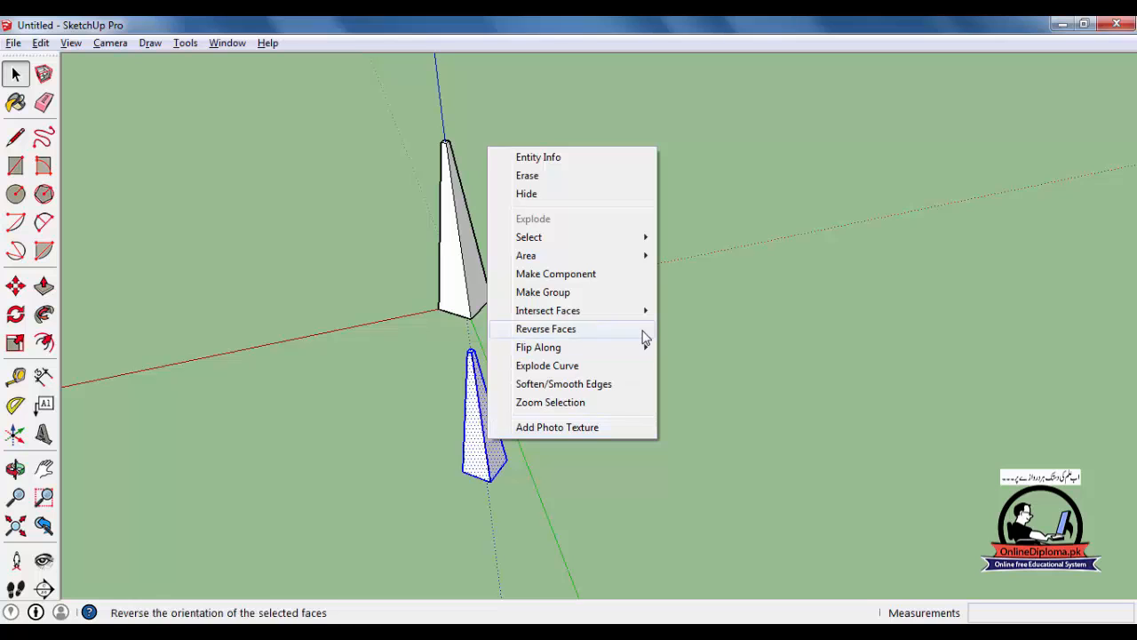
pyautogui.moveTo(645, 348)
pyautogui.click(677, 367)
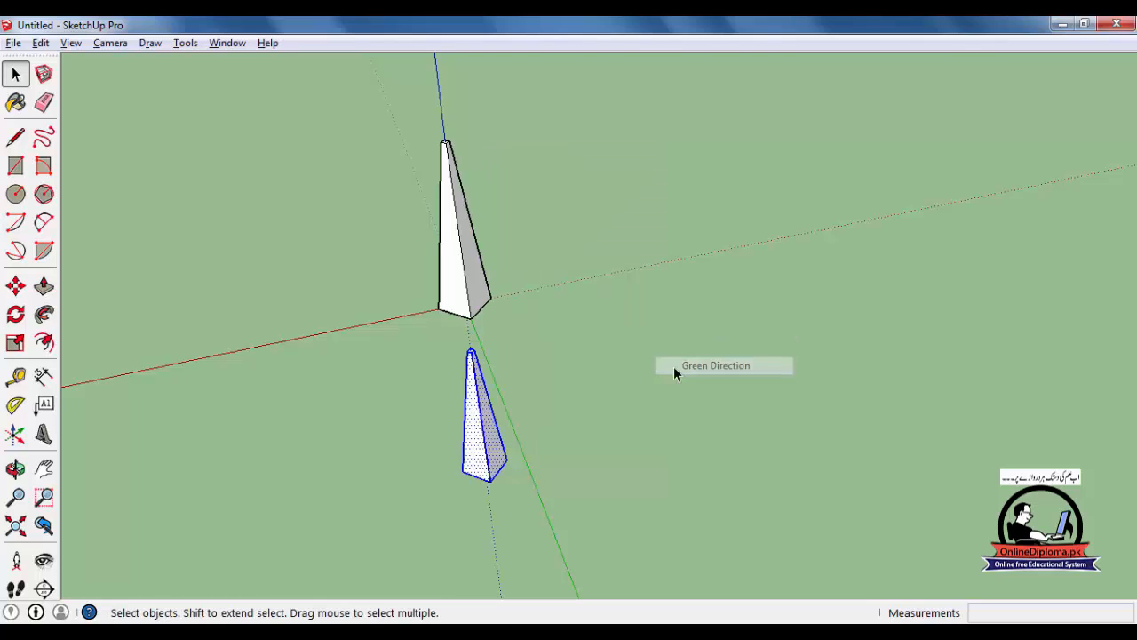
# Flip the lower copy upside down along the blue direction.
pyautogui.click(505, 432)
pyautogui.rightClick(496, 441)
pyautogui.click(469, 425)
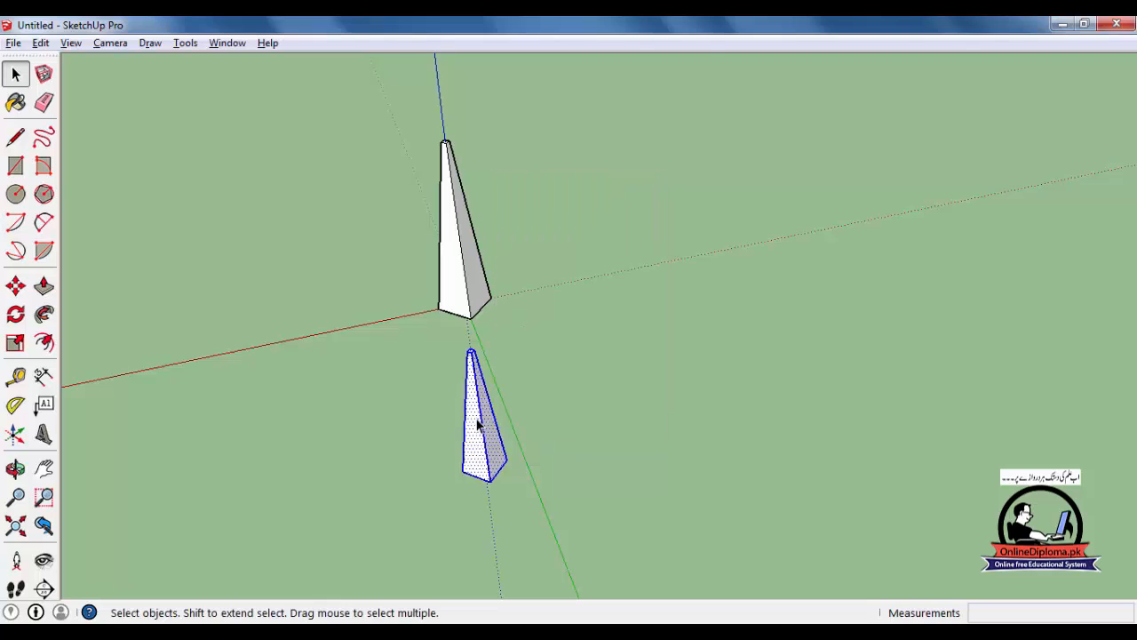
pyautogui.rightClick(477, 425)
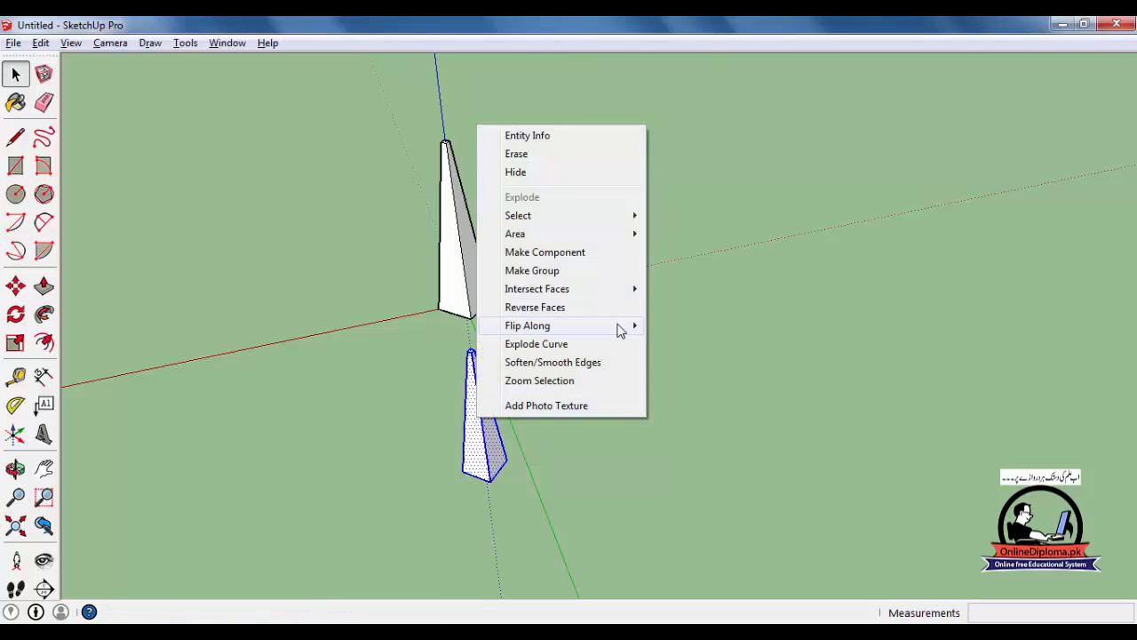
pyautogui.moveTo(619, 327)
pyautogui.click(688, 366)
pyautogui.moveTo(506, 373); pyautogui.dragTo(495, 310, button='middle')
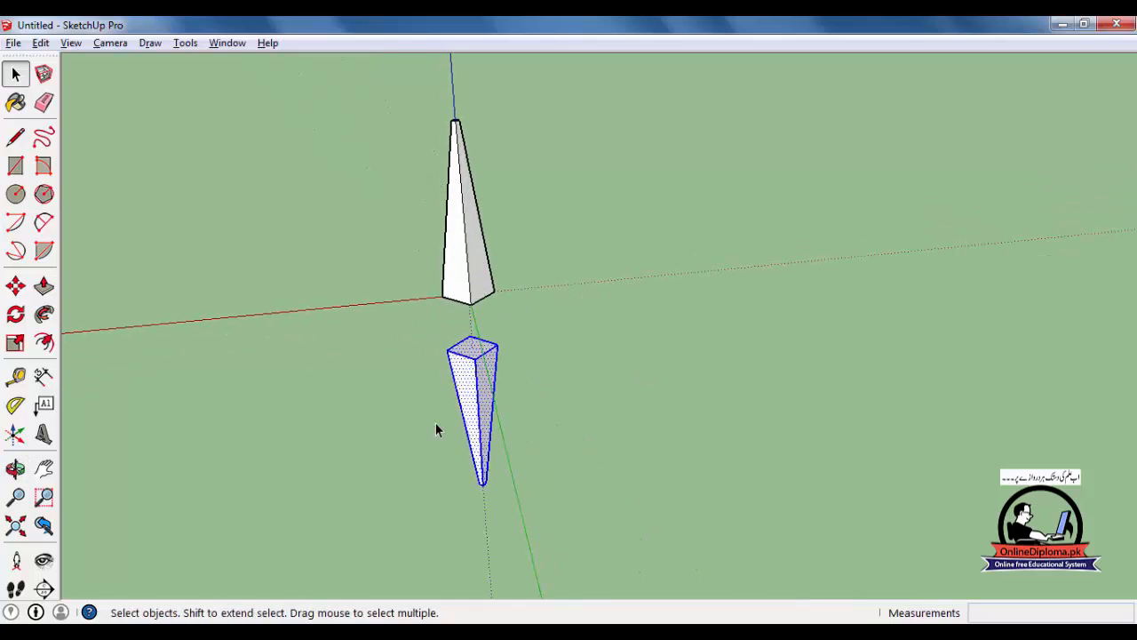
# Reselect the whole inverted copy and flip it along the green direction.
pyautogui.click(546, 332)
pyautogui.tripleClick(465, 375)
pyautogui.rightClick(465, 374)
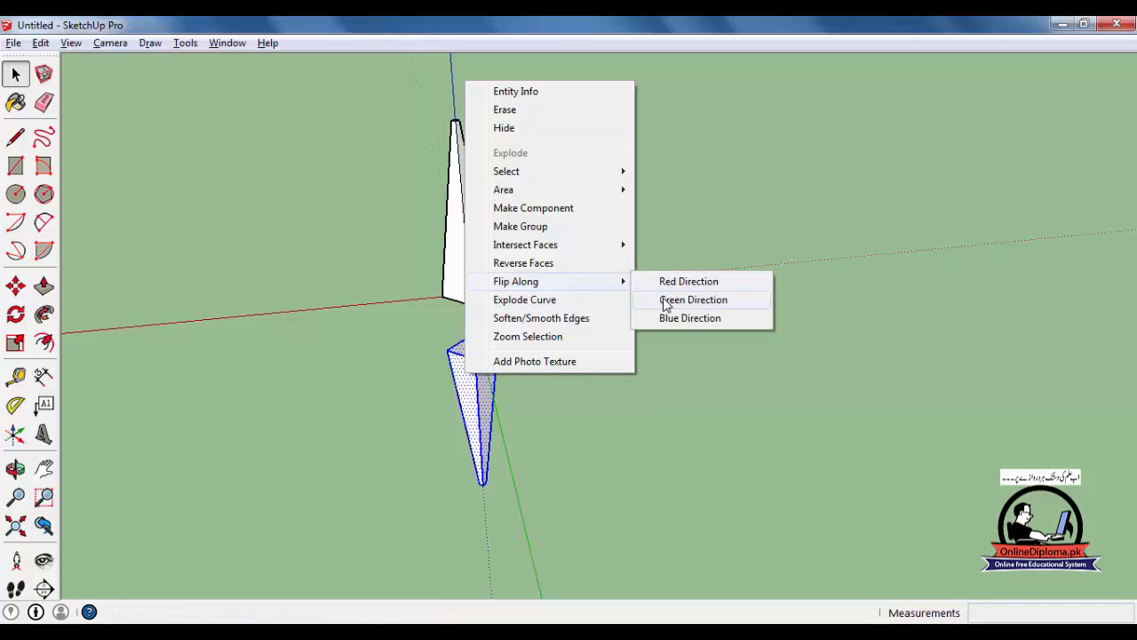
pyautogui.click(676, 301)
pyautogui.moveTo(539, 399); pyautogui.dragTo(551, 368, button='middle')
pyautogui.moveTo(560, 438); pyautogui.dragTo(495, 368, button='middle')
# Flip the inverted lower copy back upright along the blue direction.
pyautogui.scroll(3, 538, 394)
pyautogui.click(670, 362)
pyautogui.moveTo(670, 361); pyautogui.dragTo(609, 395, button='middle')
pyautogui.scroll(3, 610, 395)
pyautogui.click(614, 383)
pyautogui.rightClick(613, 380)
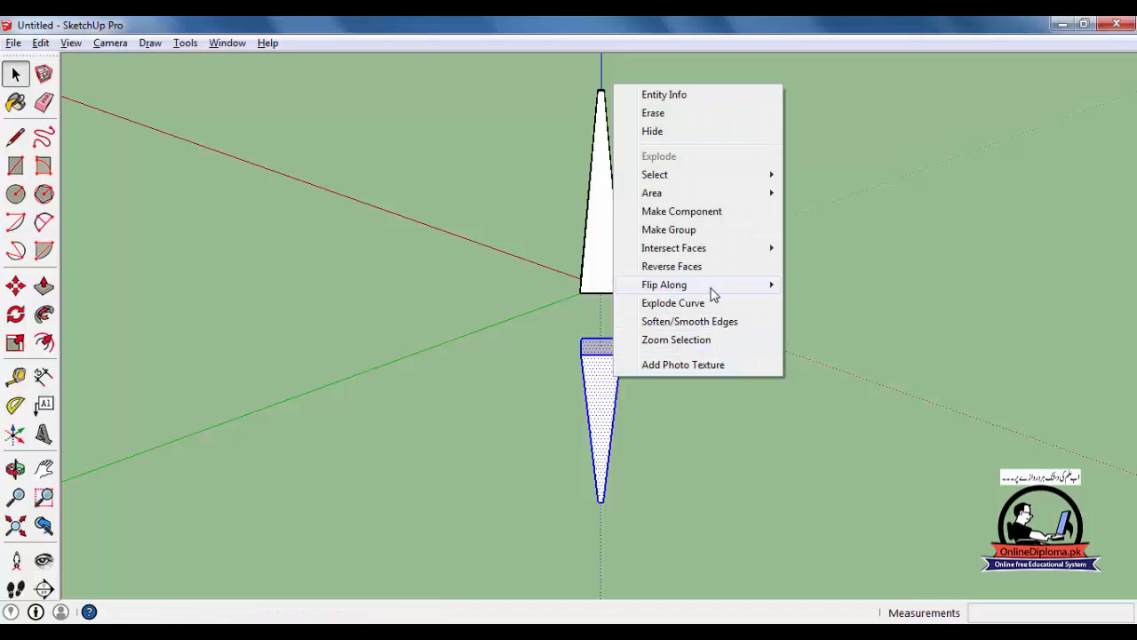
pyautogui.moveTo(714, 286)
pyautogui.click(835, 320)
pyautogui.moveTo(619, 478); pyautogui.dragTo(578, 518, button='middle')
# Invert the lower copy with the Scale tool from its top centre grip, using a blue scale of -1.
pyautogui.press('s')
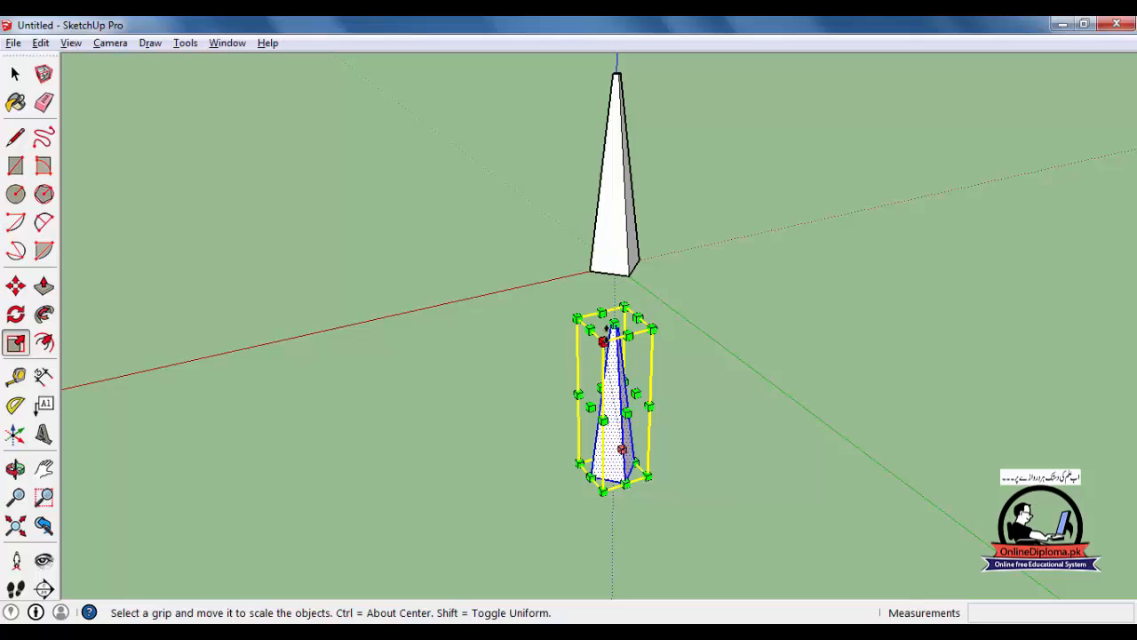
pyautogui.moveTo(614, 325); pyautogui.dragTo(615, 548)
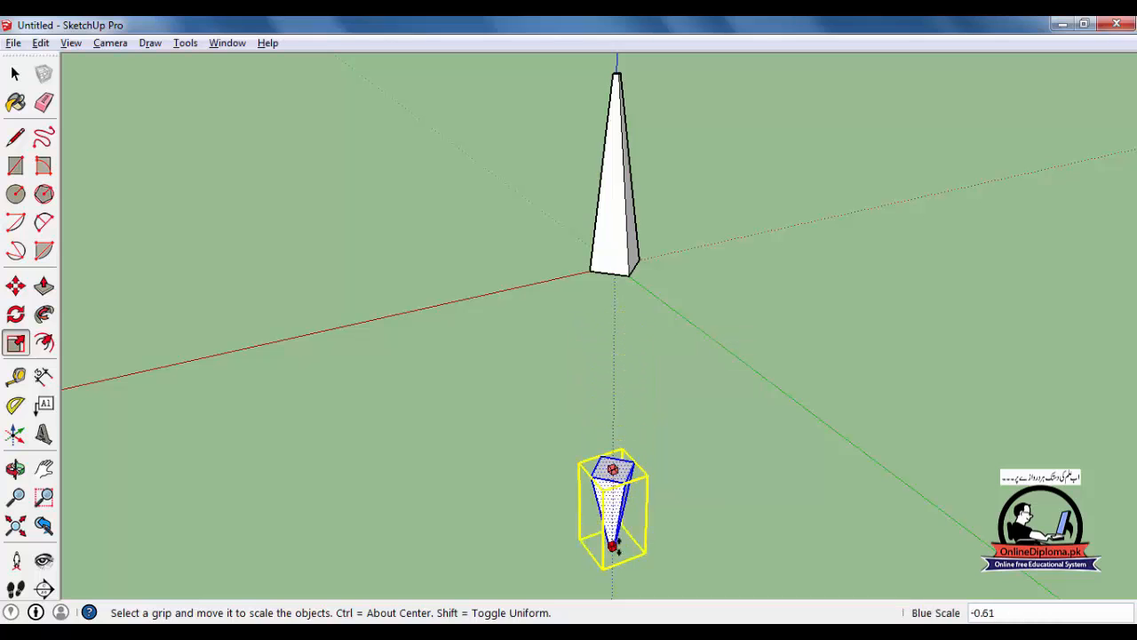
pyautogui.write('-1')
pyautogui.press('Return')
pyautogui.moveTo(471, 267); pyautogui.dragTo(322, 350, button='middle')
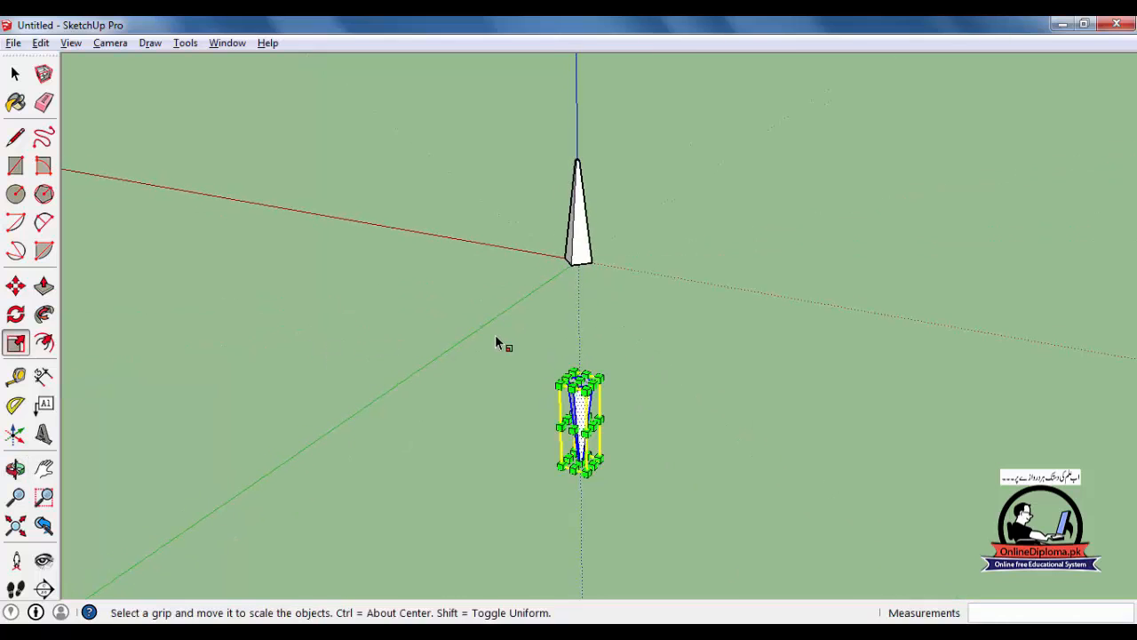
pyautogui.moveTo(501, 343); pyautogui.dragTo(617, 303, button='middle')
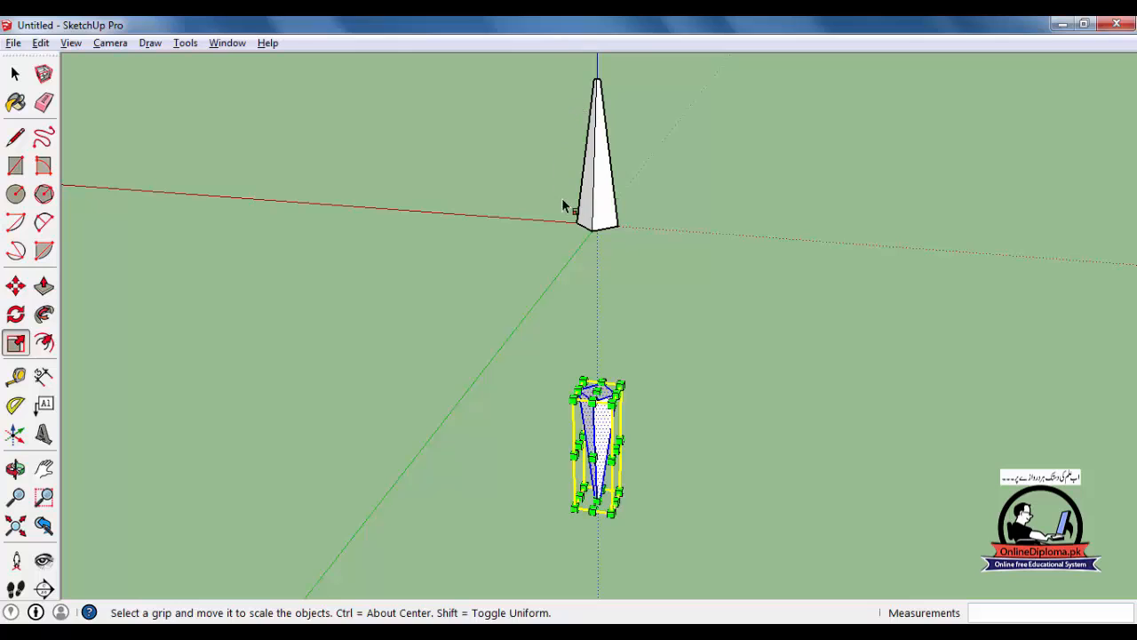
pyautogui.scroll(1, 604, 226)
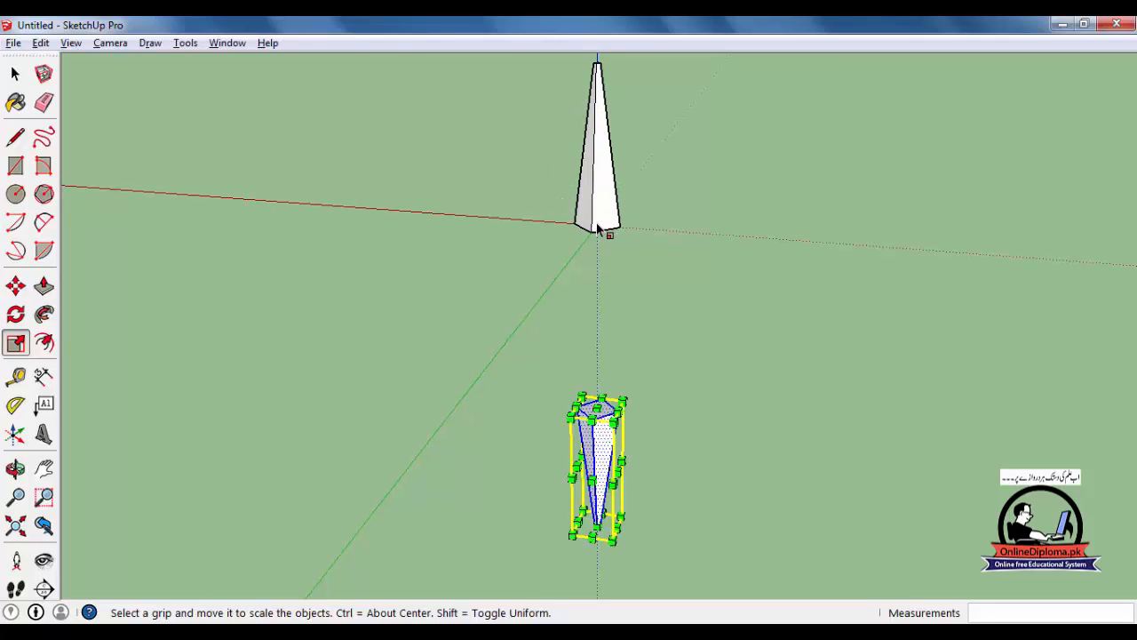